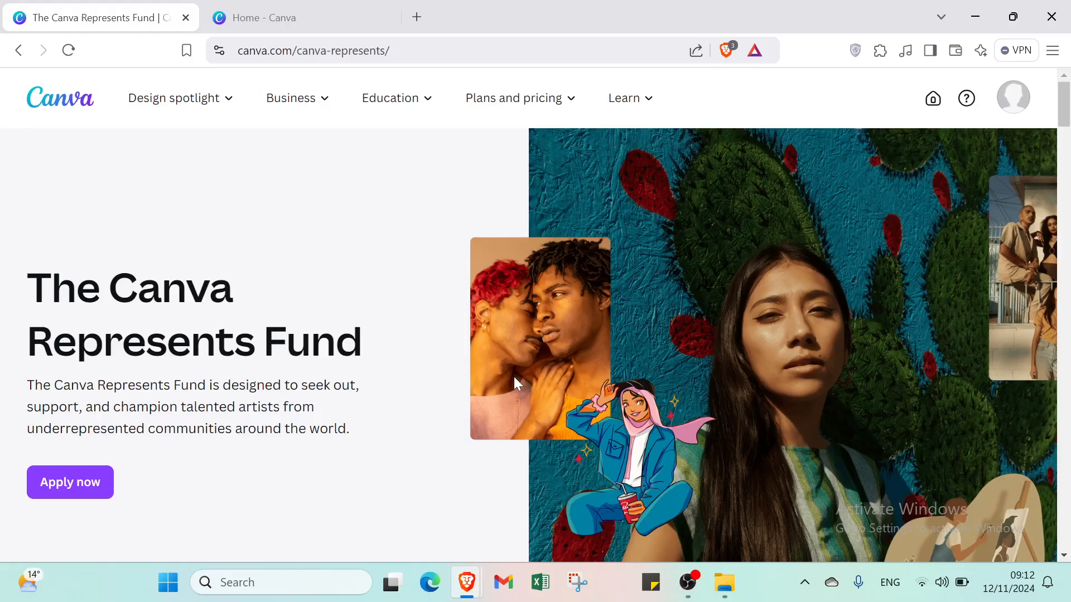
- Read through the Canva Represents Fund page, from its introduction to the Meet the artists section
scroll(514, 379, down, 4)
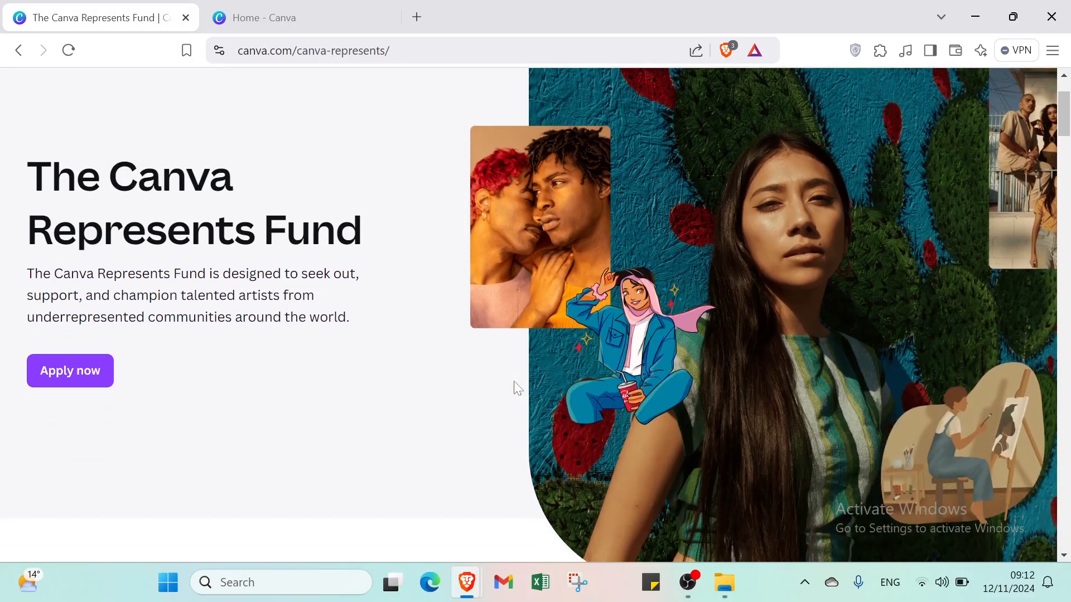
scroll(517, 388, down, 4)
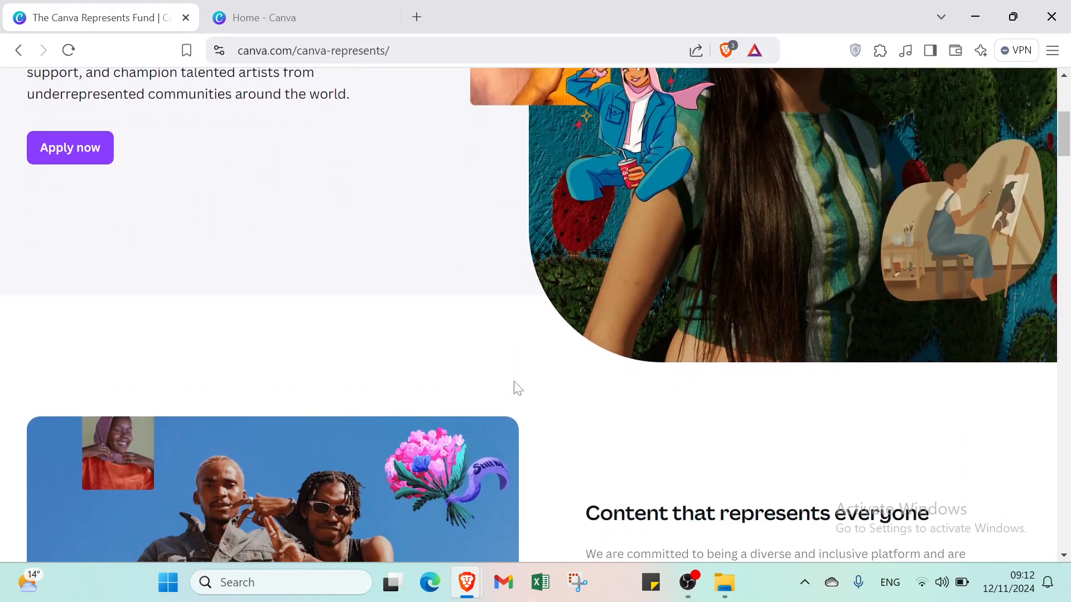
scroll(514, 383, down, 8)
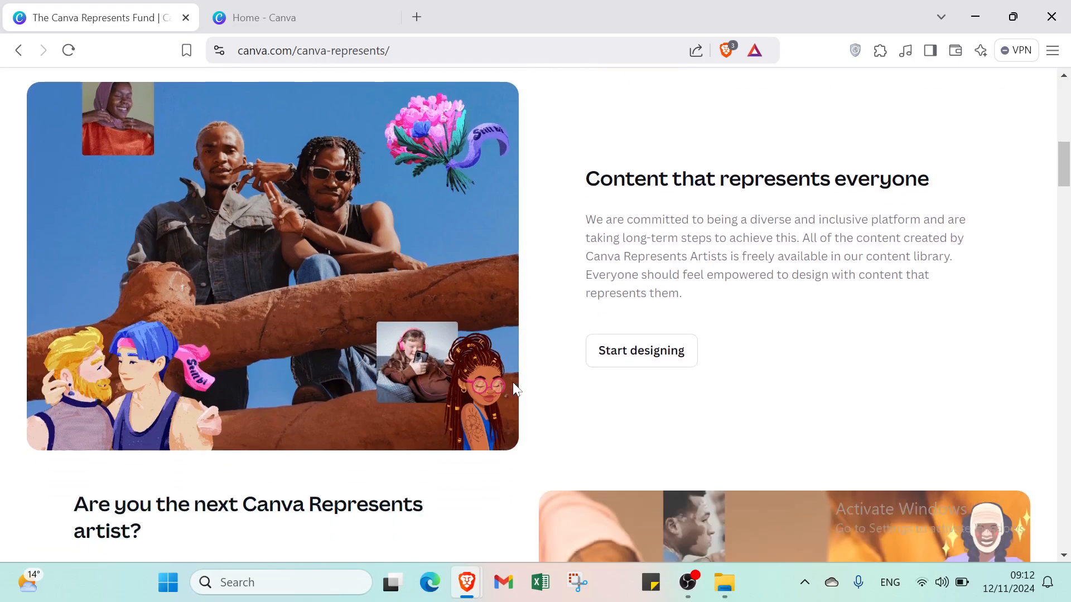
scroll(516, 389, down, 6)
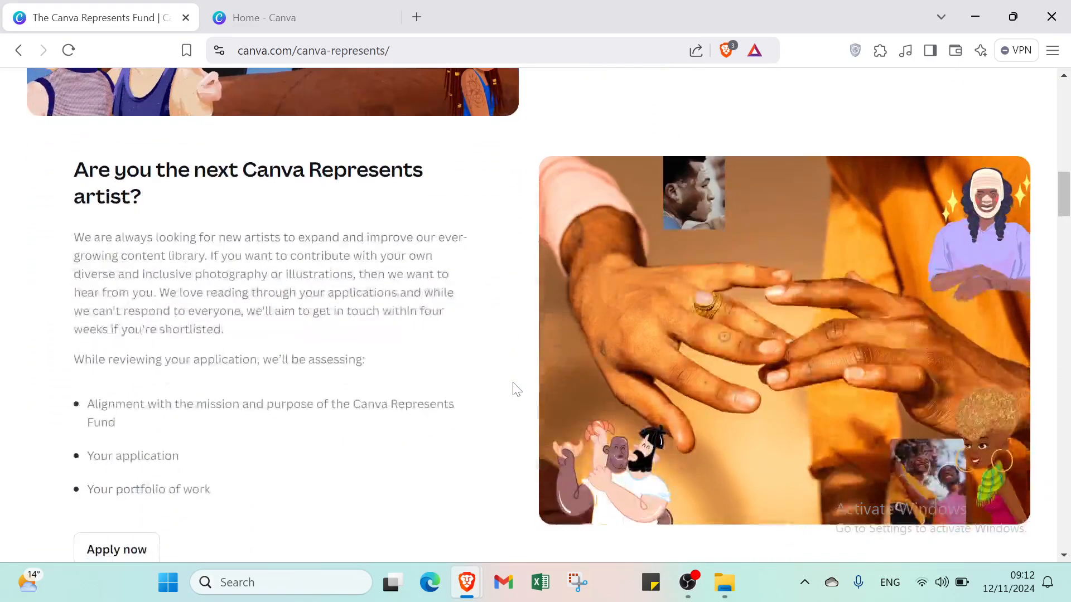
scroll(515, 386, down, 6)
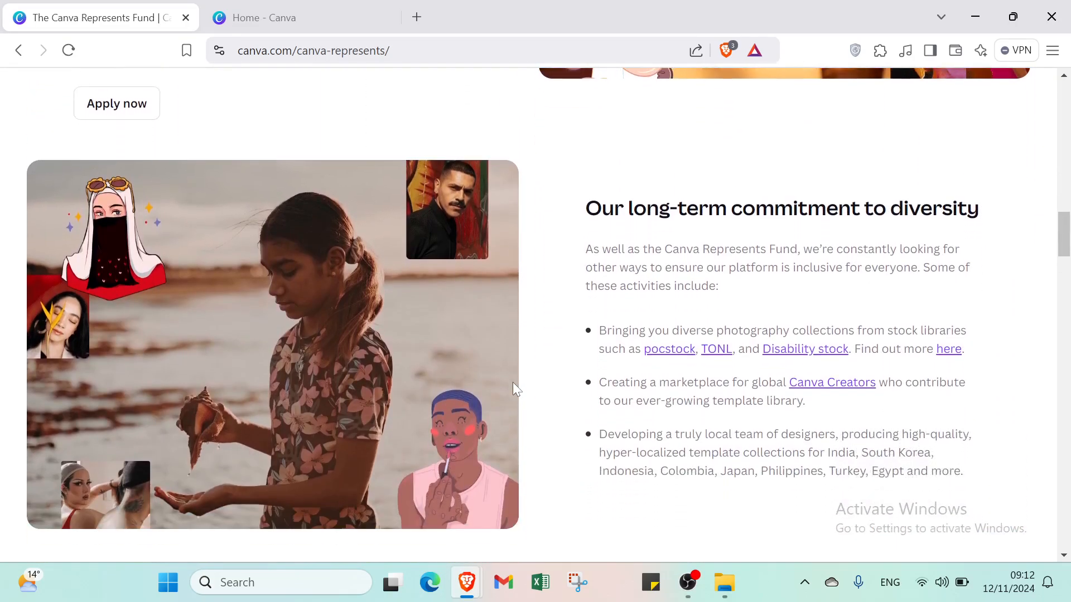
scroll(513, 383, down, 3)
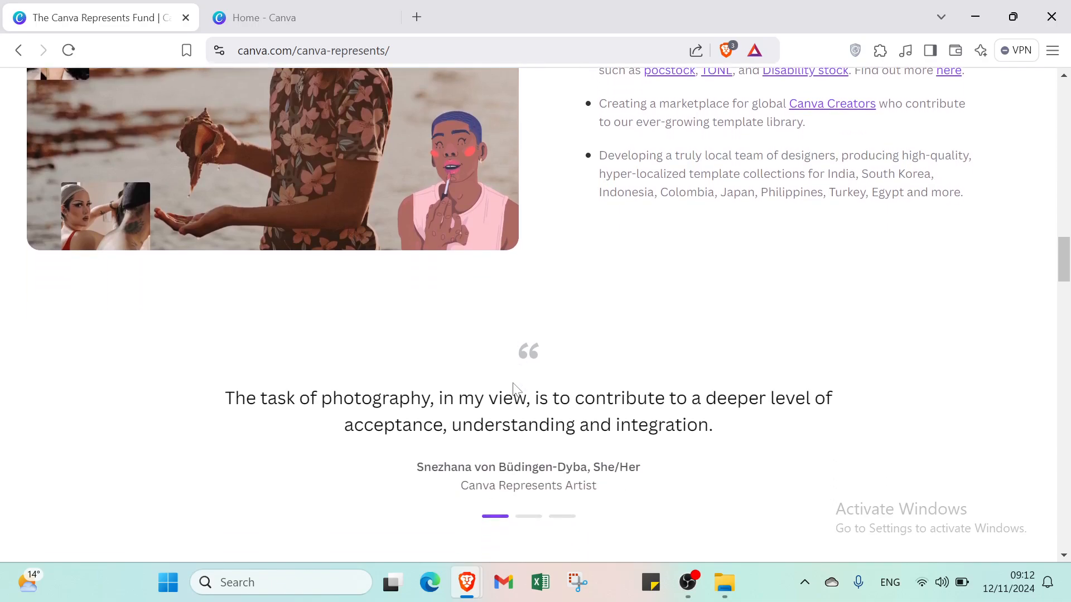
scroll(514, 389, down, 3)
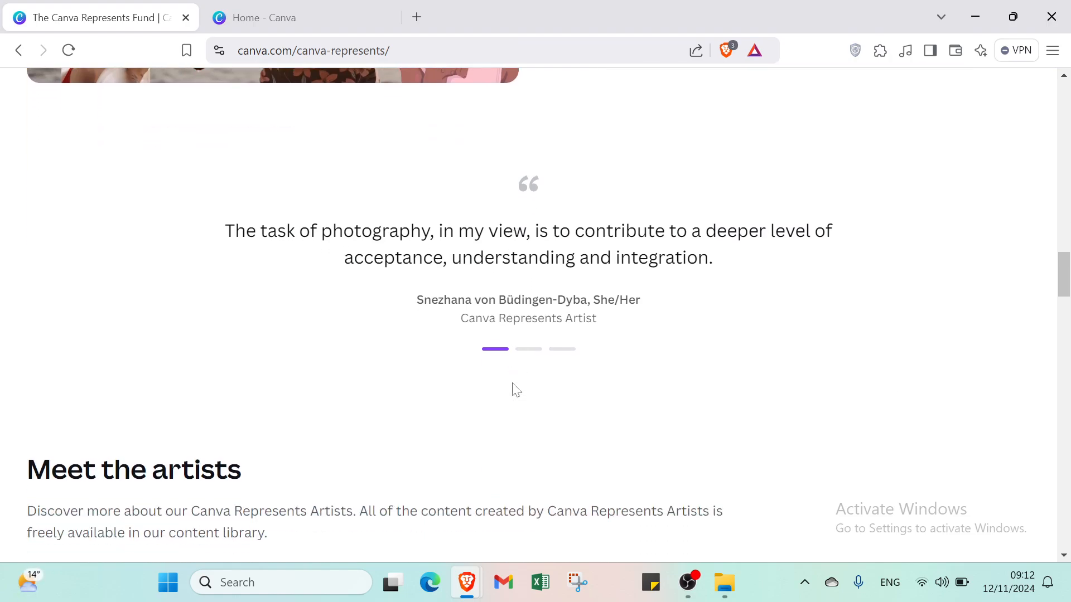
scroll(514, 389, up, 20)
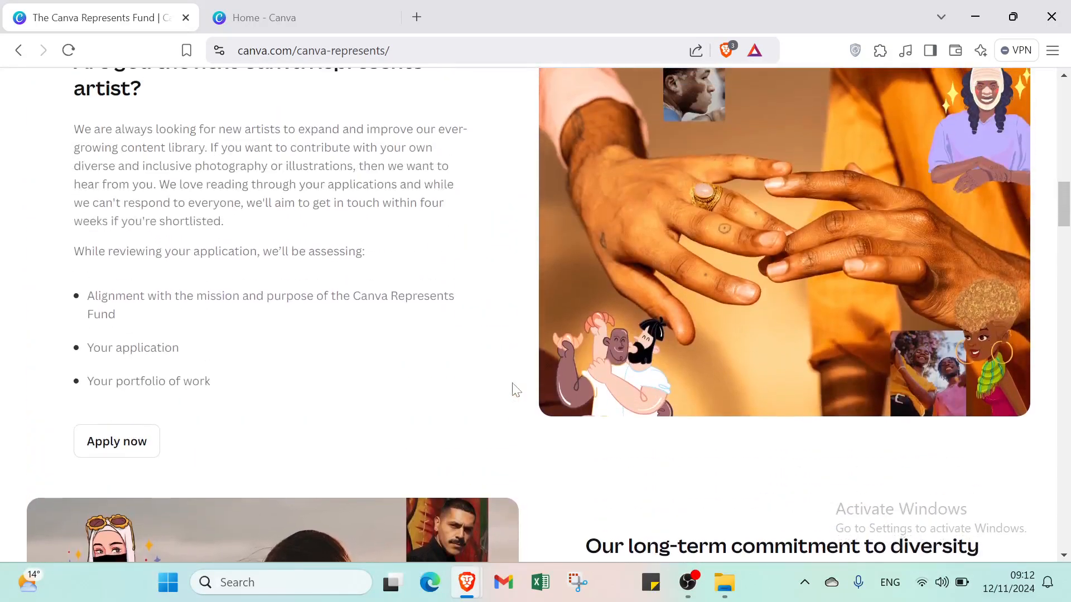
scroll(514, 389, up, 10)
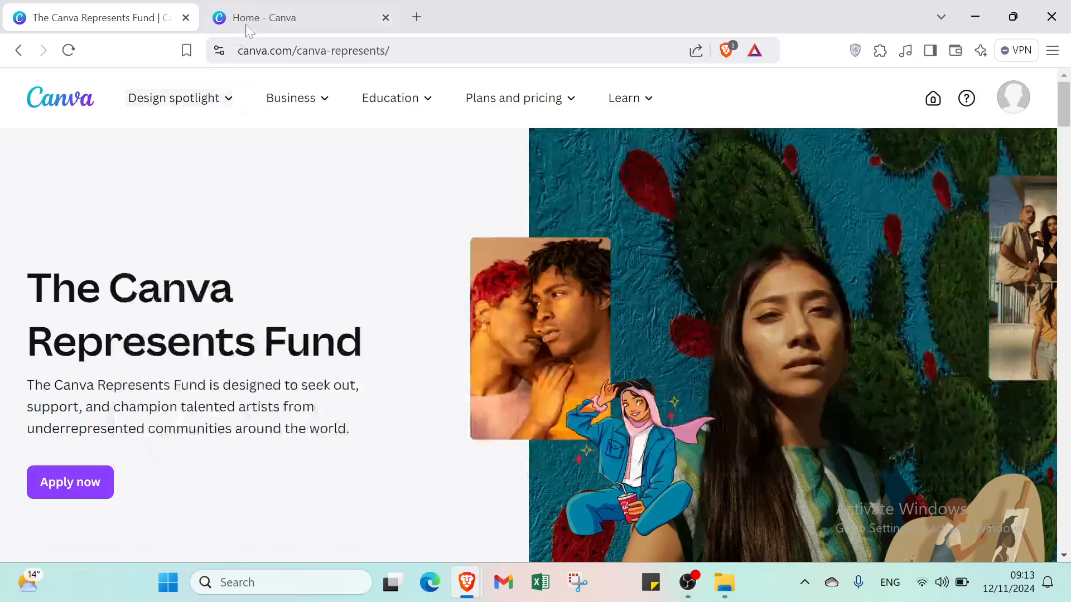
- Switch to the already open Canva home page
click(254, 17)
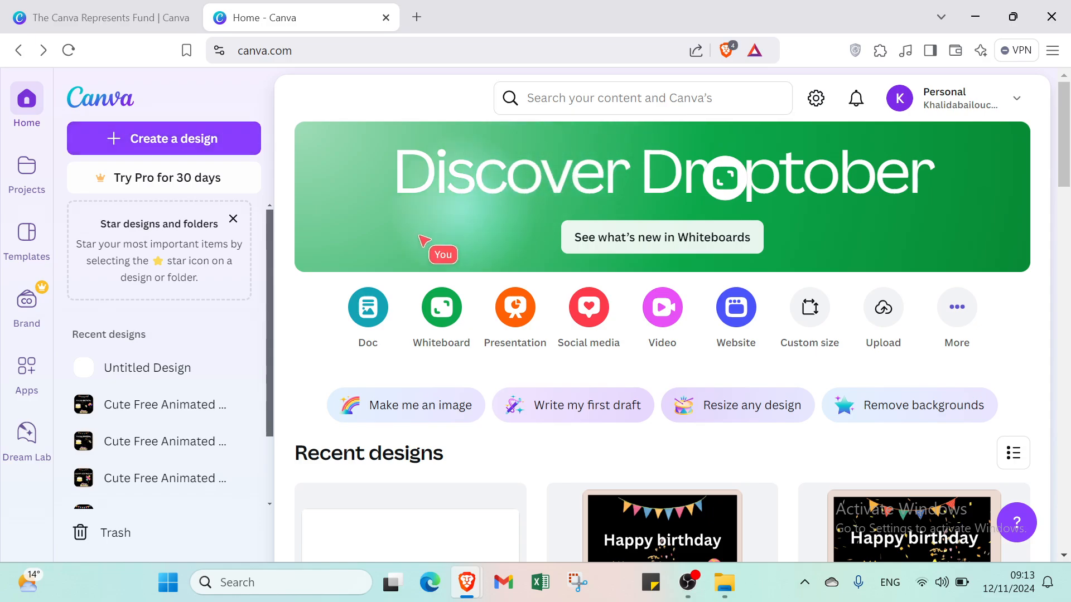
click(667, 333)
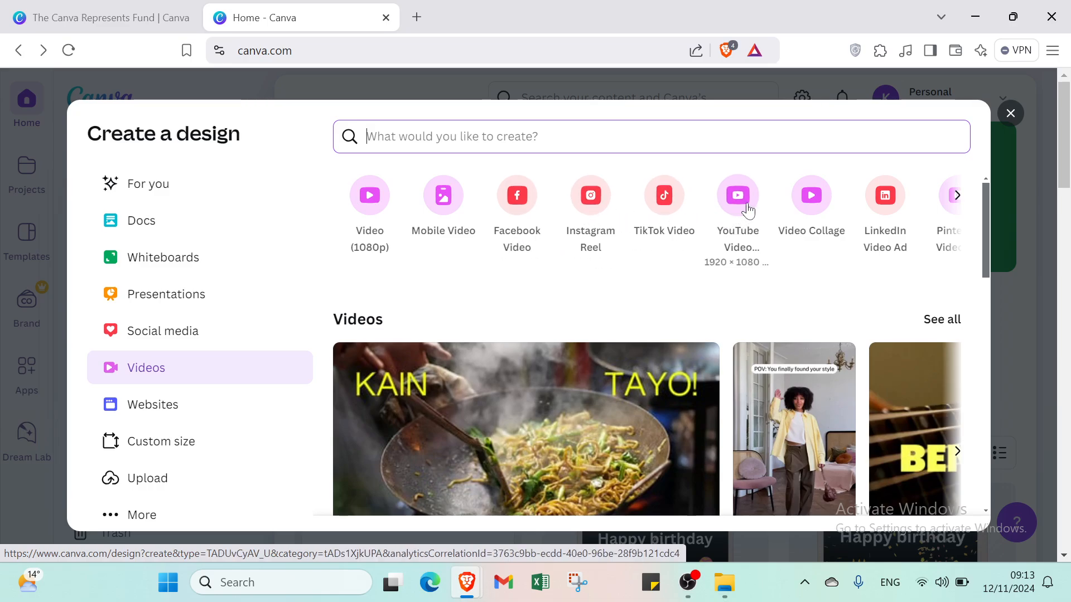
click(958, 196)
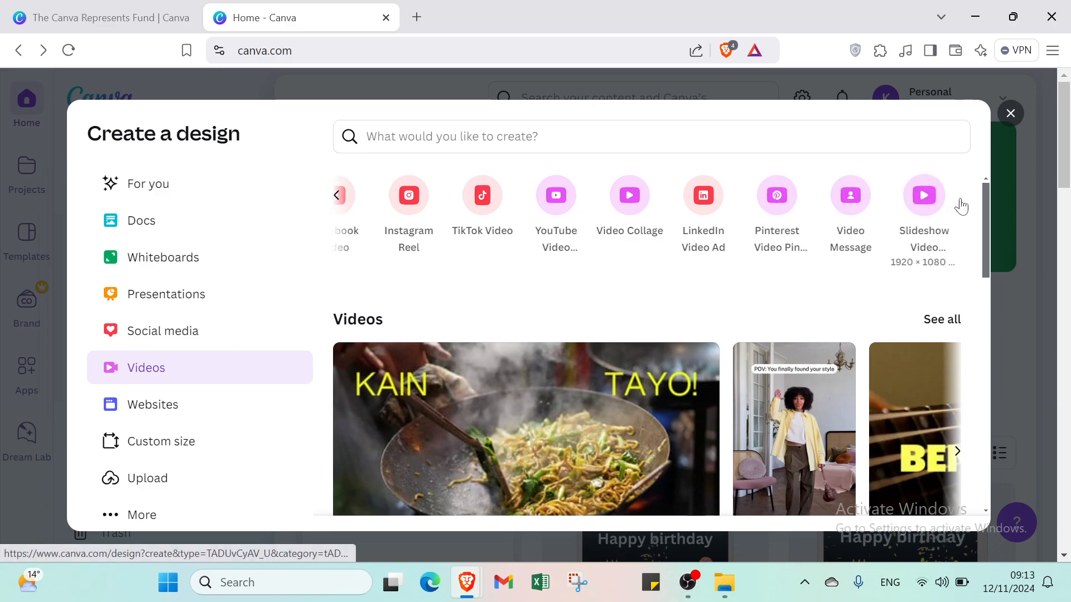
click(960, 206)
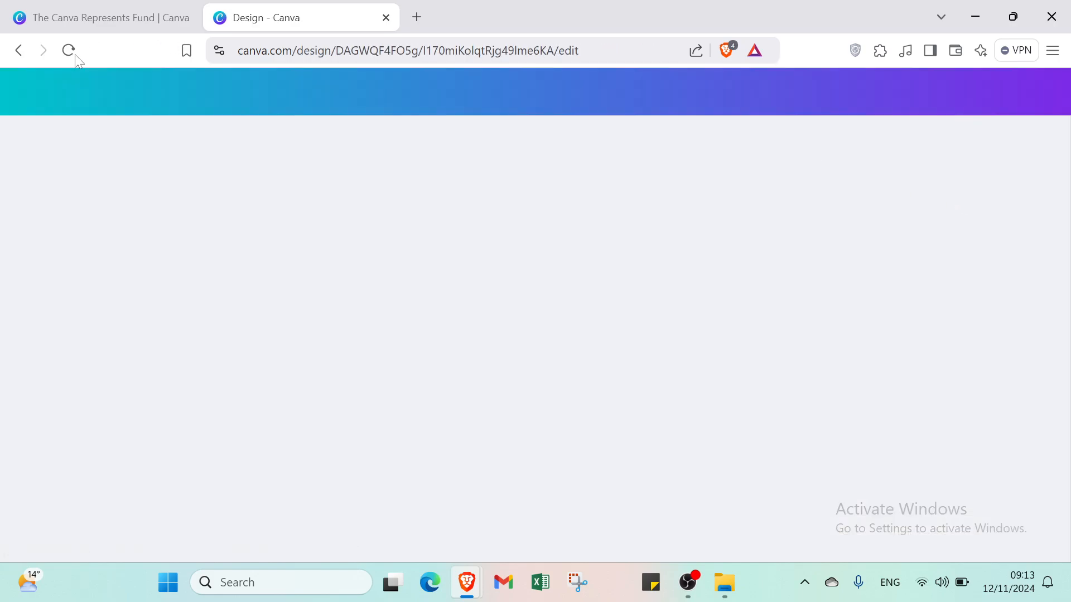
click(16, 57)
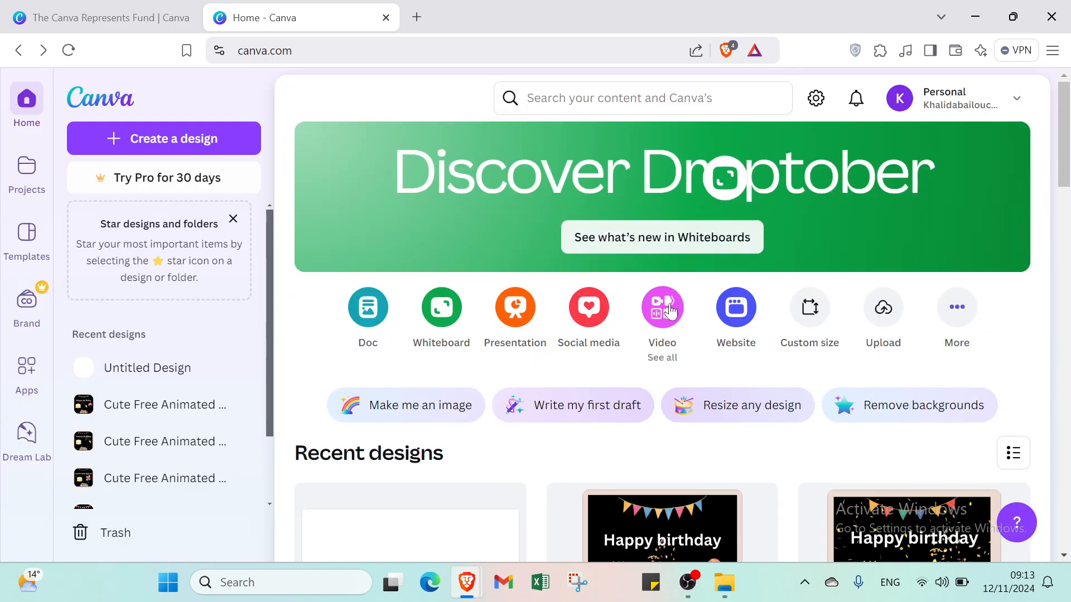
- Create a blank Video (1080p) design from the video design types
click(680, 312)
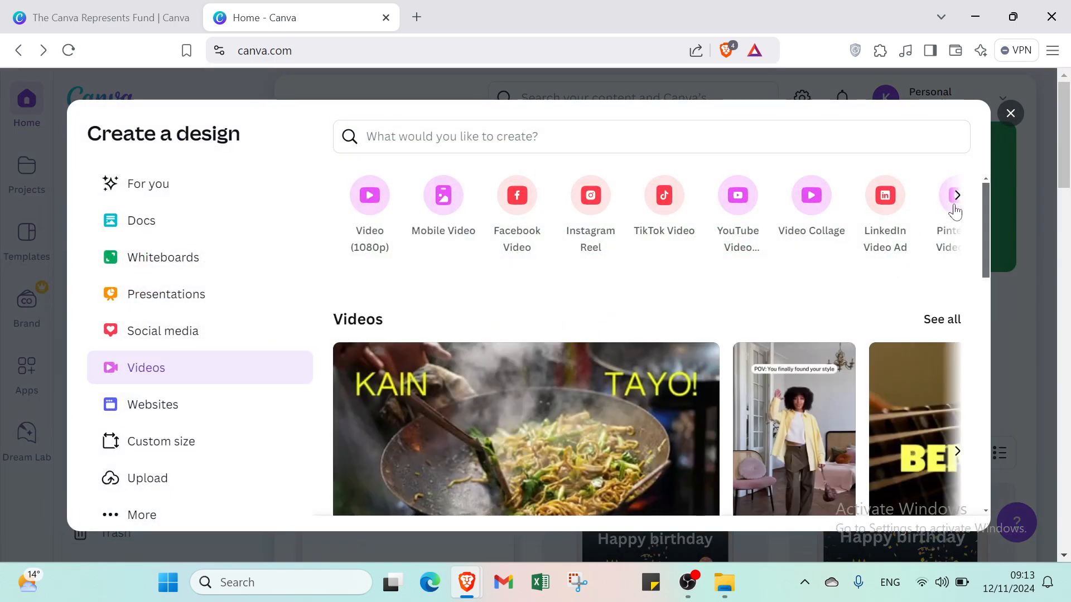
click(955, 211)
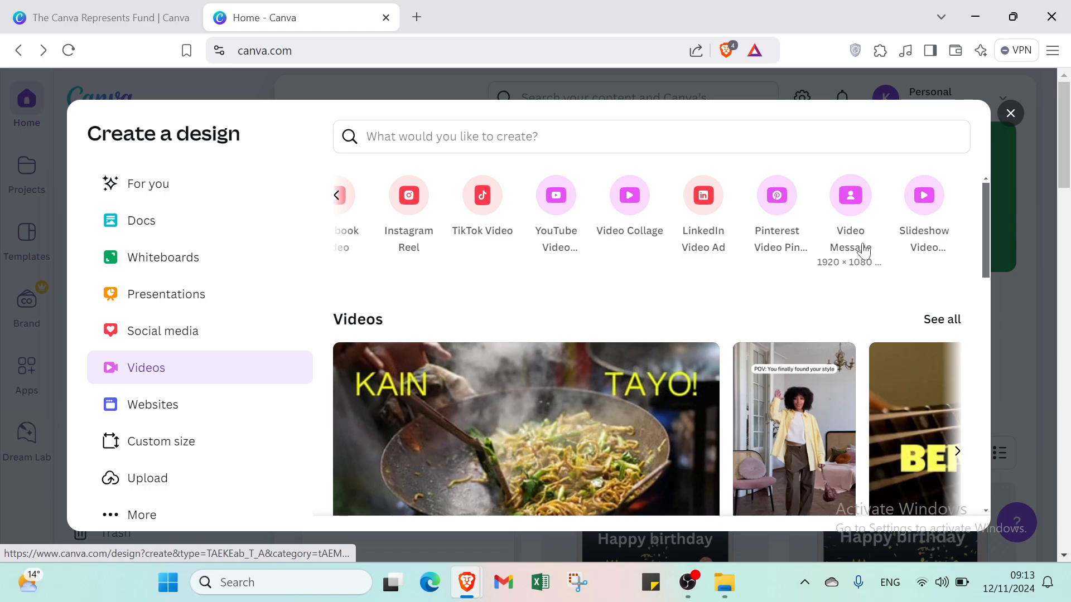
click(335, 205)
click(362, 194)
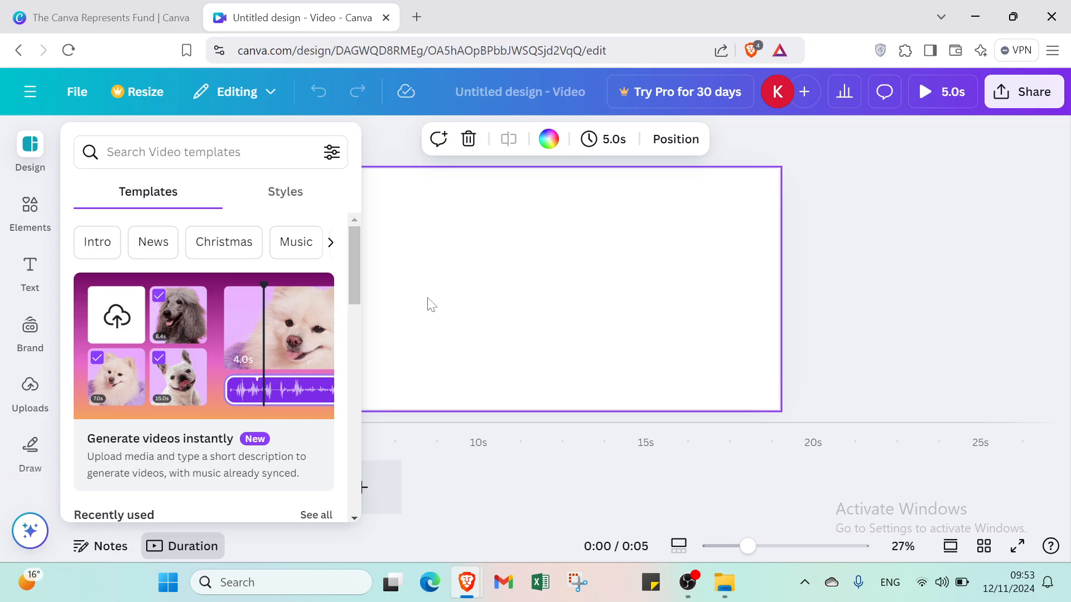
- Search the video templates for "video birthday" and apply the Pink Orange Yellow Colorful Pastel Fun Happy Birthday Video template
click(206, 152)
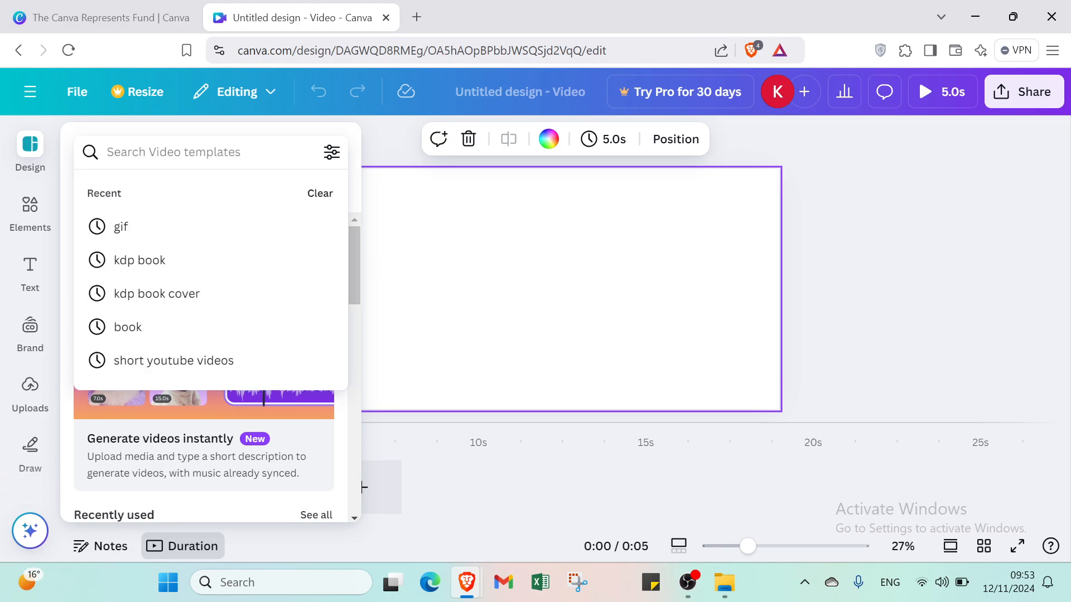
text(vi)
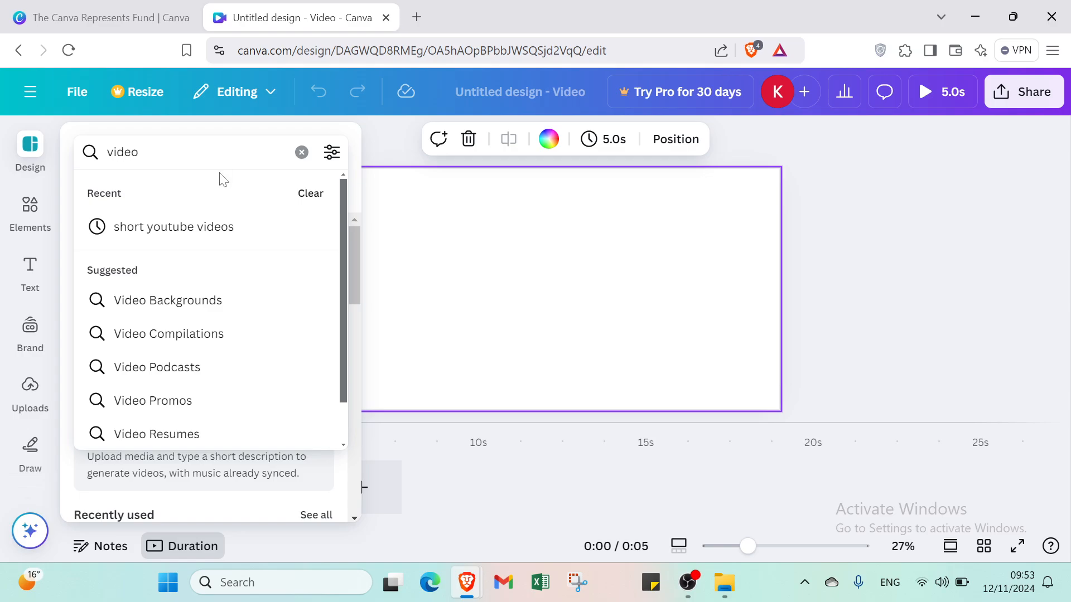
text(deo )
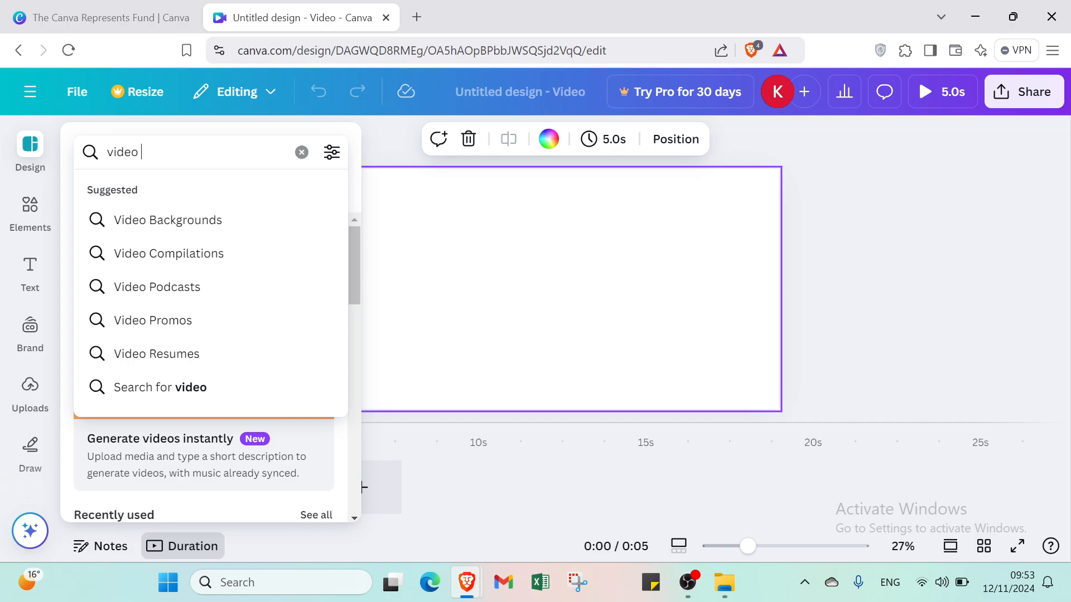
text(birht)
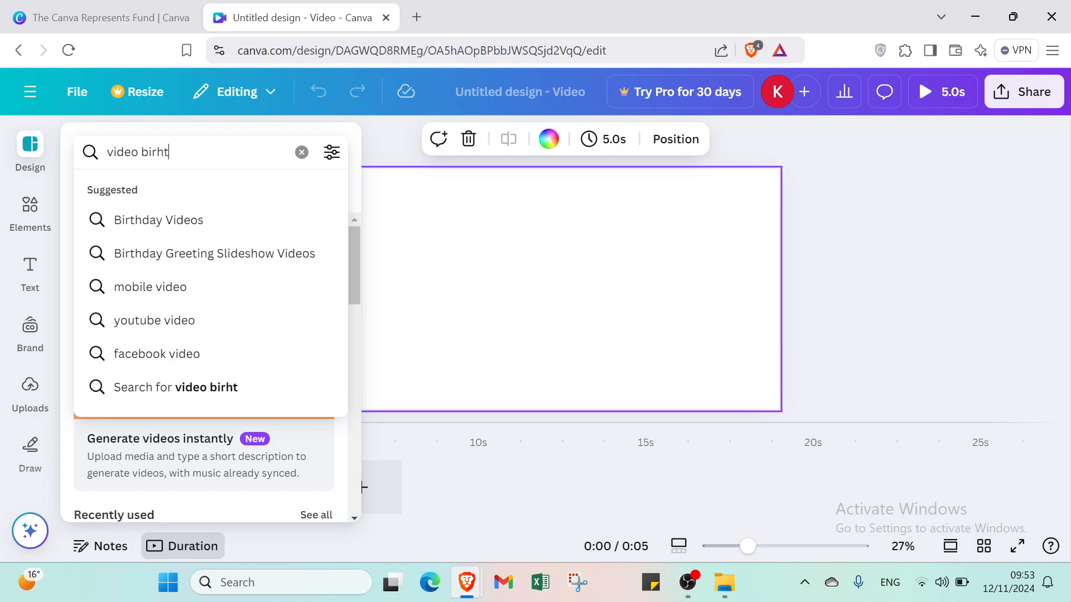
key(BackSpace)
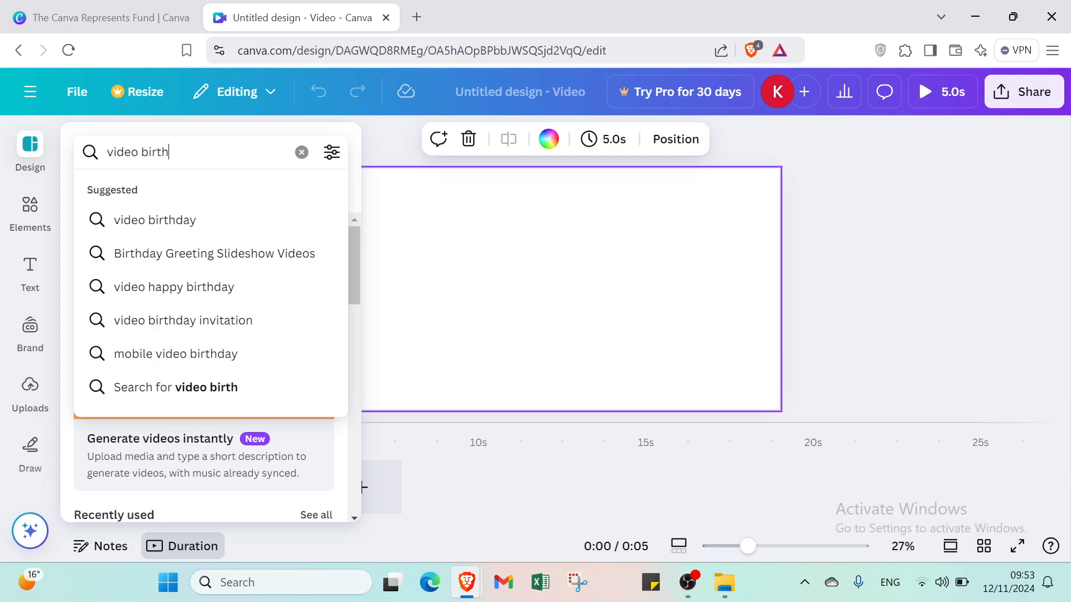
text(thday)
key(Return)
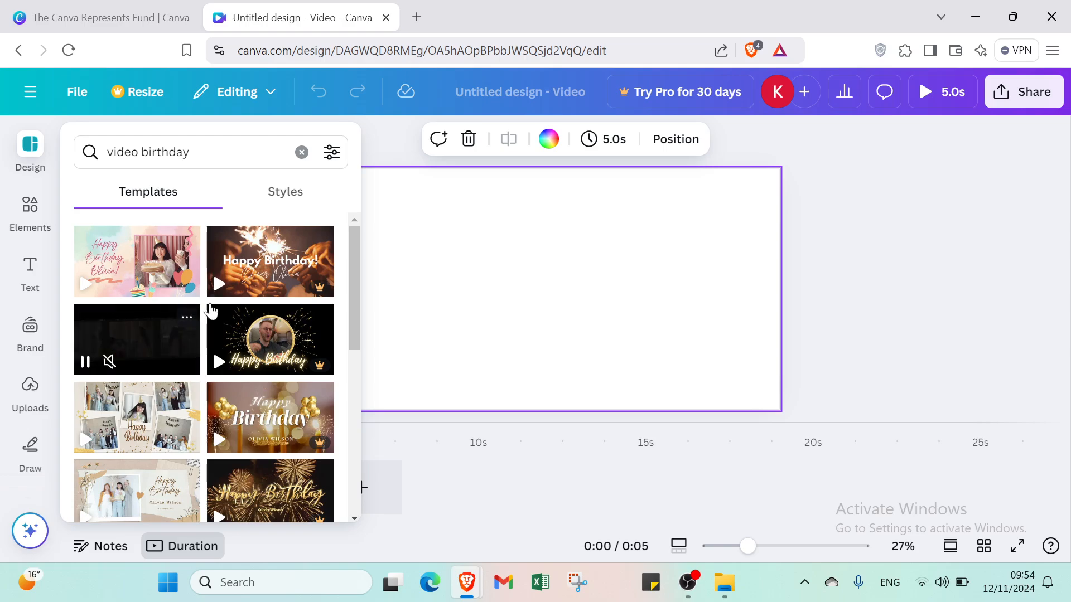
click(148, 275)
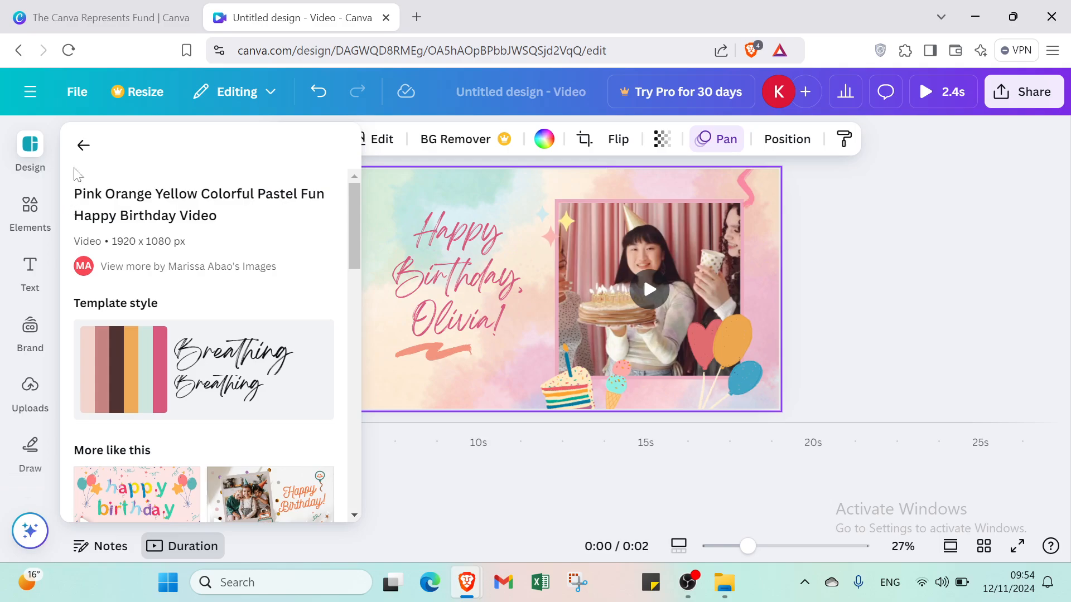
click(83, 145)
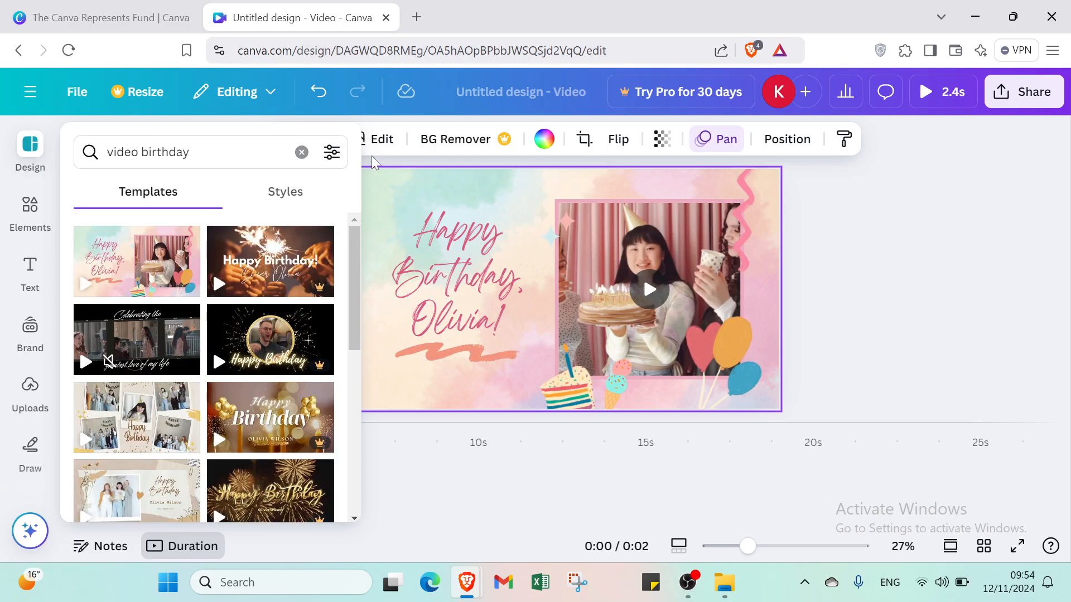
- Search the elements for "birthday" and browse only the videos, with the template's framed party video selected on the page
click(50, 230)
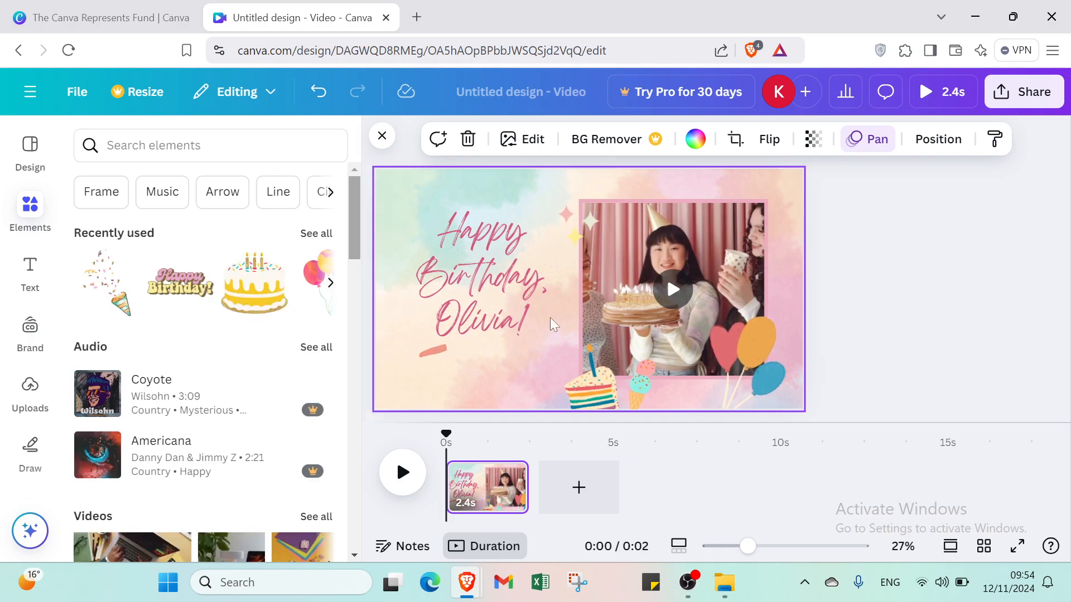
click(616, 304)
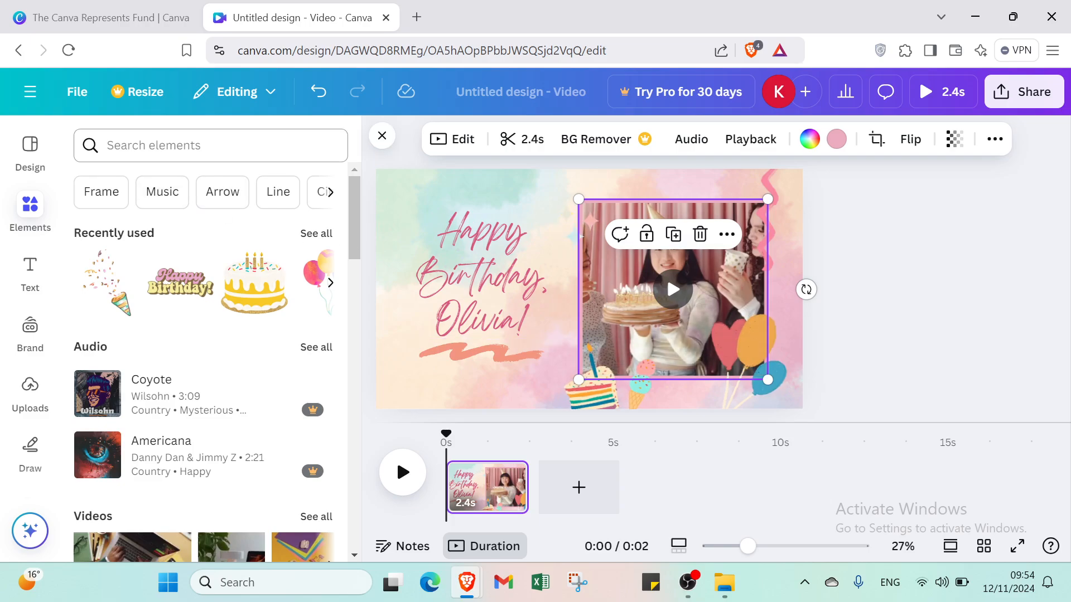
click(136, 145)
click(127, 219)
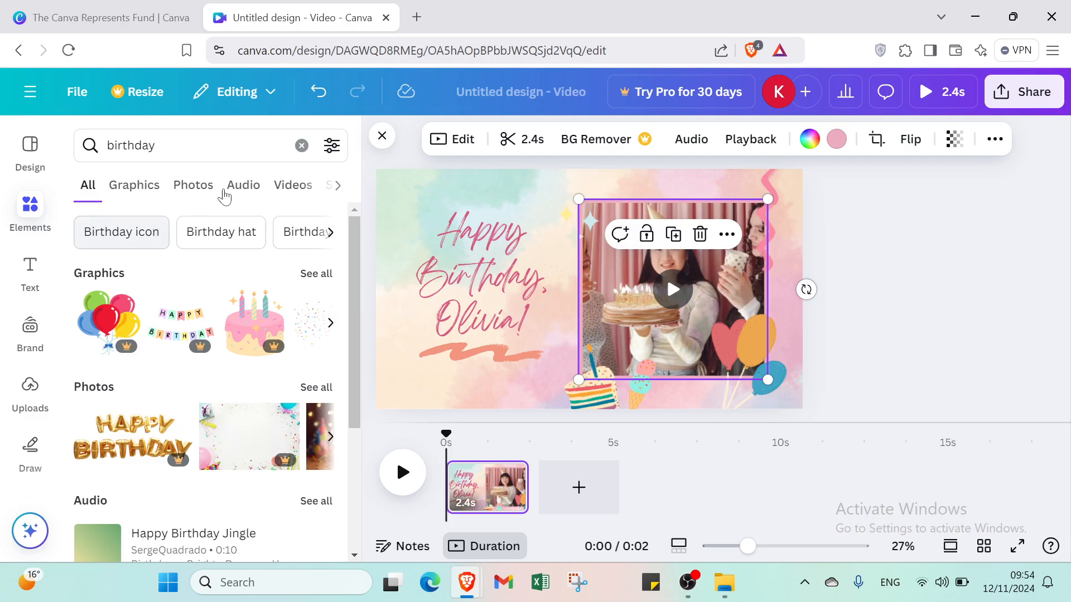
click(289, 185)
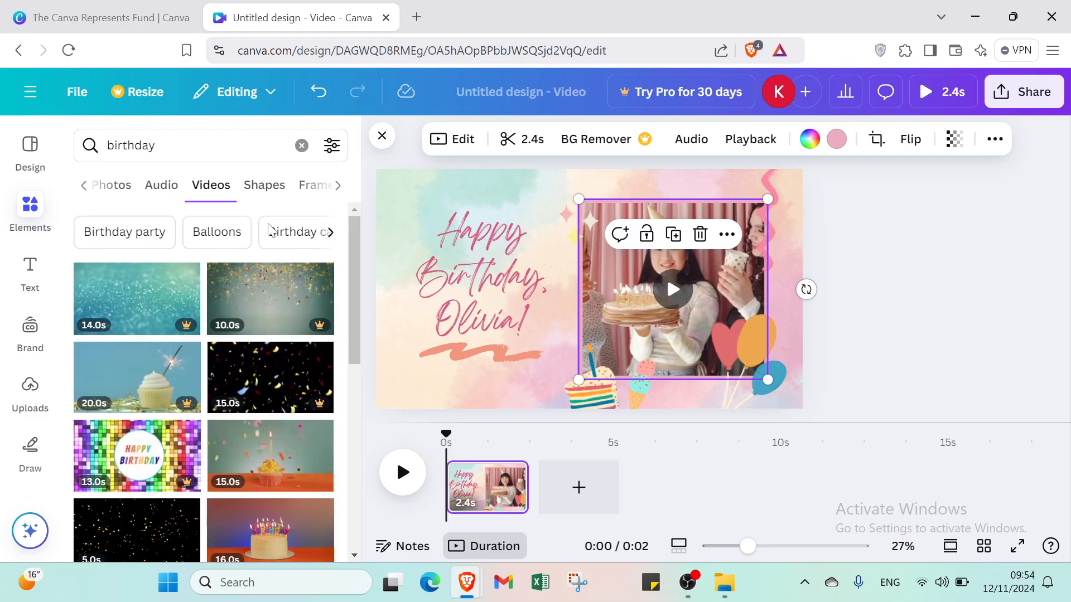
scroll(217, 299, down, 2)
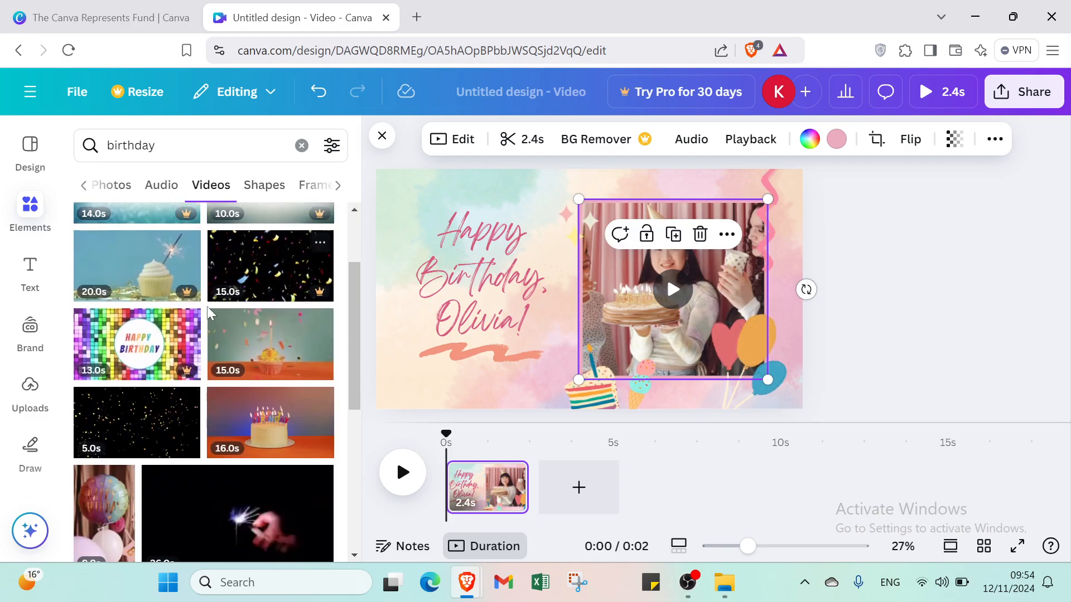
scroll(216, 300, down, 2)
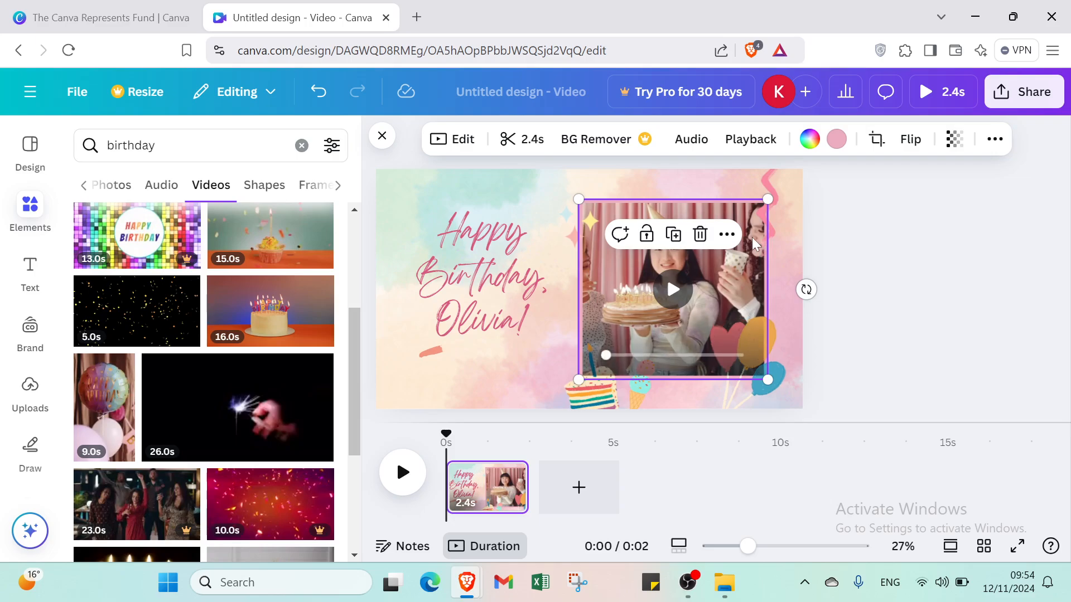
- Delete the selected party video together with its frame from the page
click(699, 235)
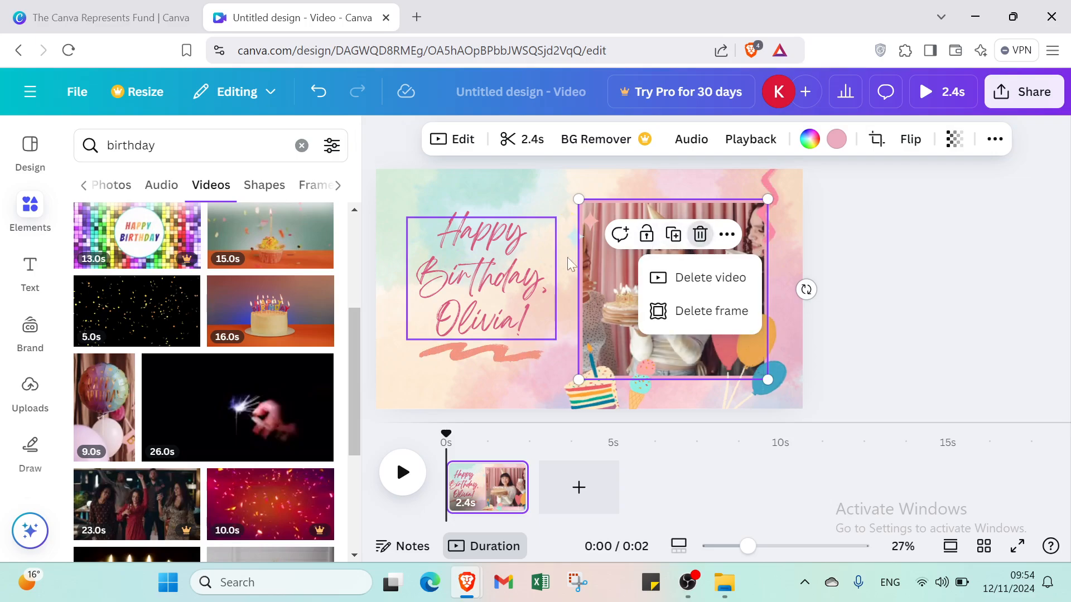
click(709, 311)
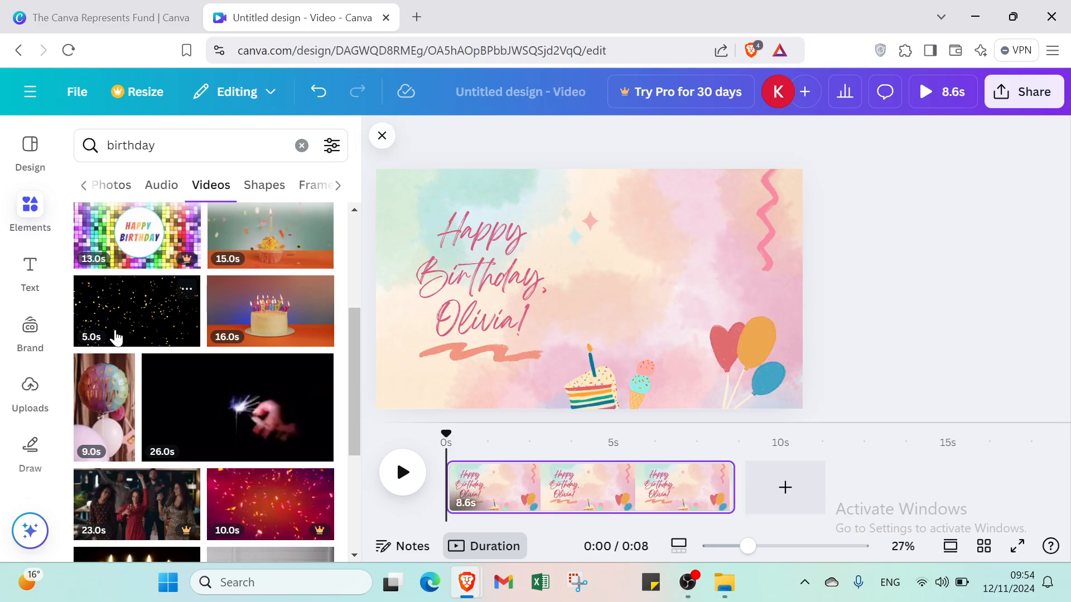
- Add the 5.0s gold confetti video to the page, shrink it, and place it beside the birthday greeting above the balloons
click(125, 324)
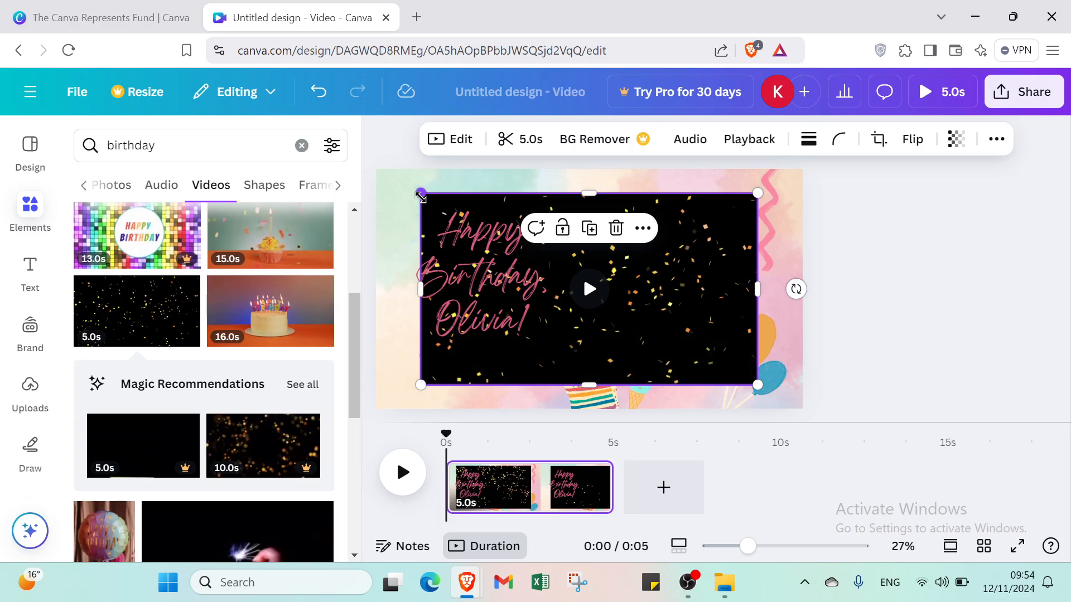
drag(419, 194, 607, 251)
click(612, 252)
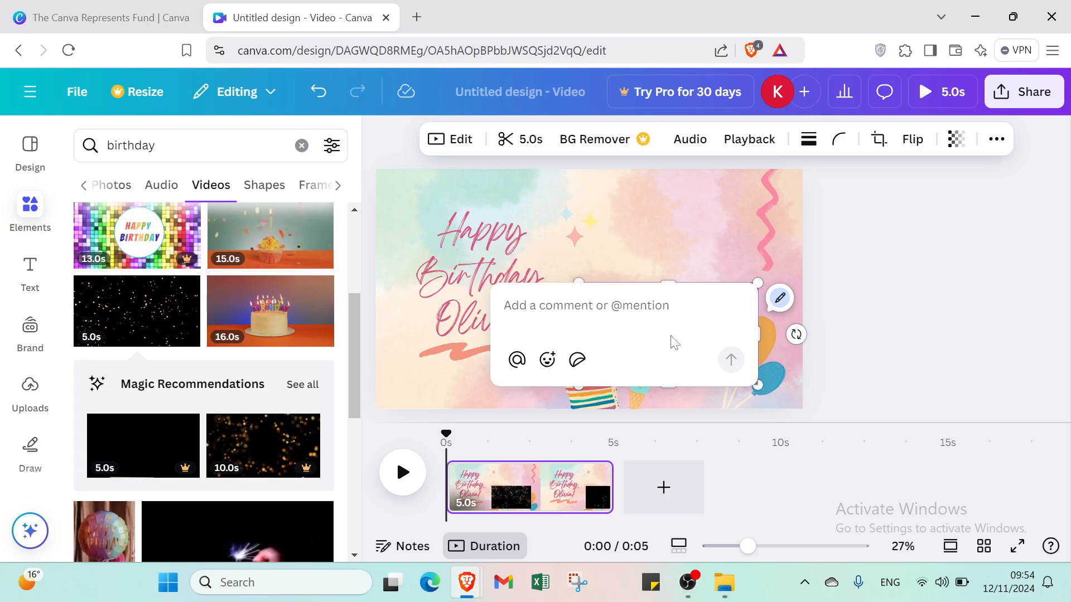
click(919, 343)
drag(726, 333, 719, 264)
click(963, 338)
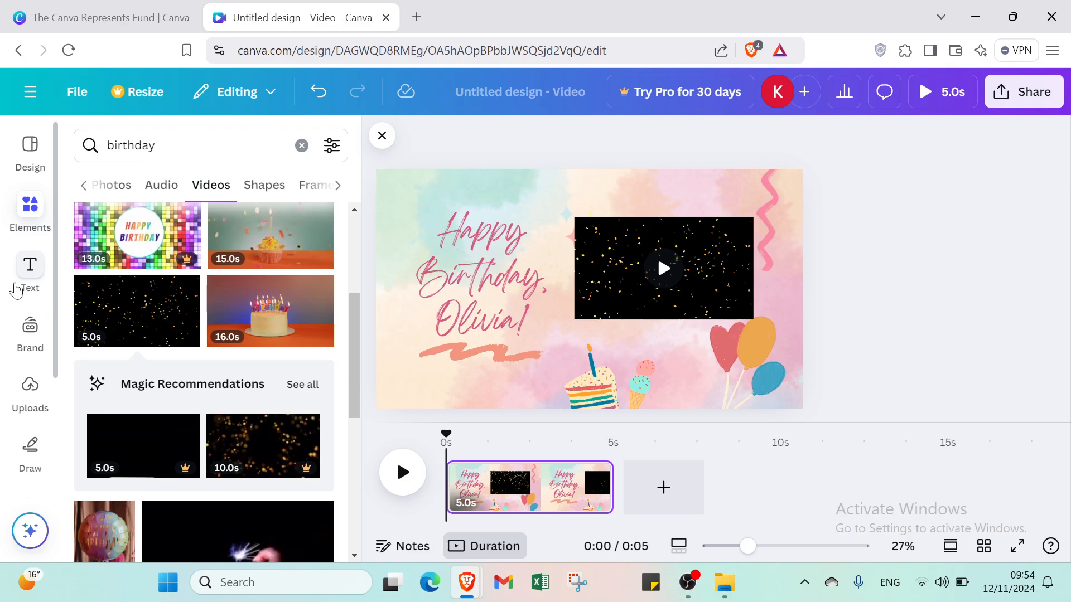
click(18, 289)
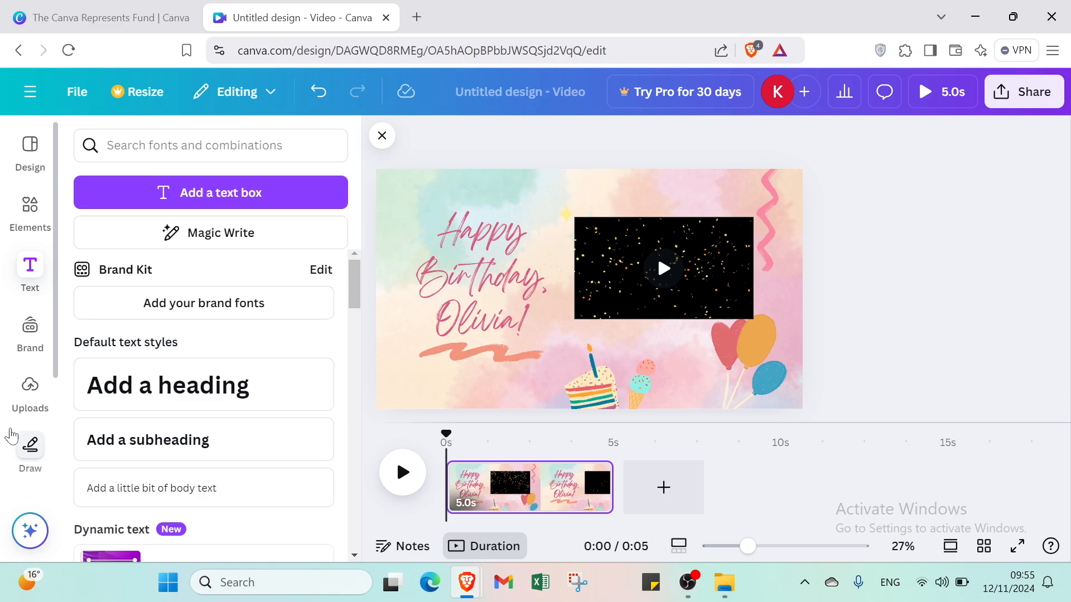
scroll(13, 433, down, 3)
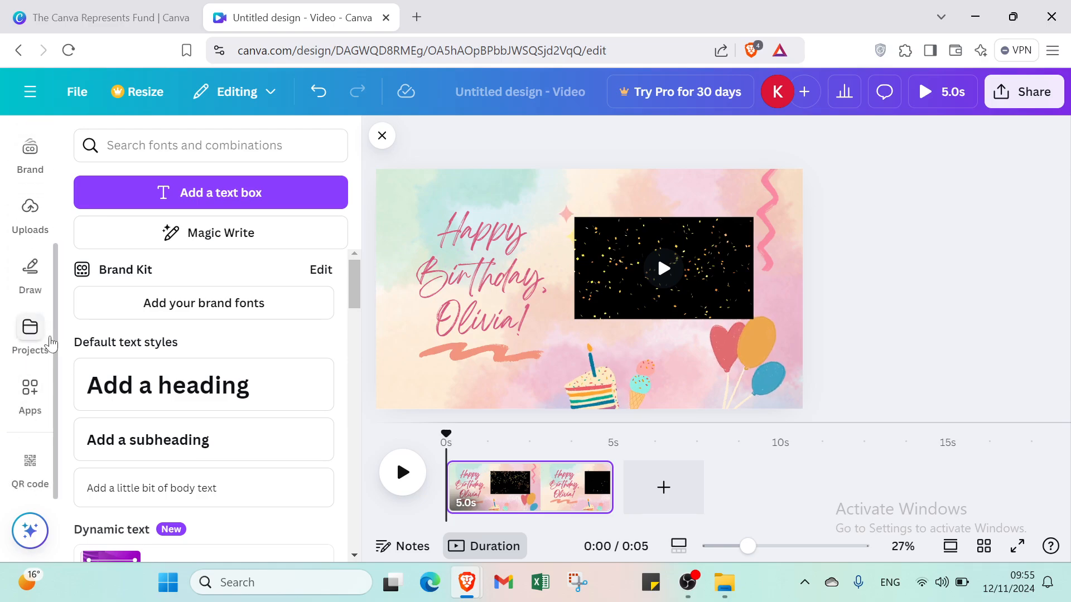
scroll(38, 337, up, 3)
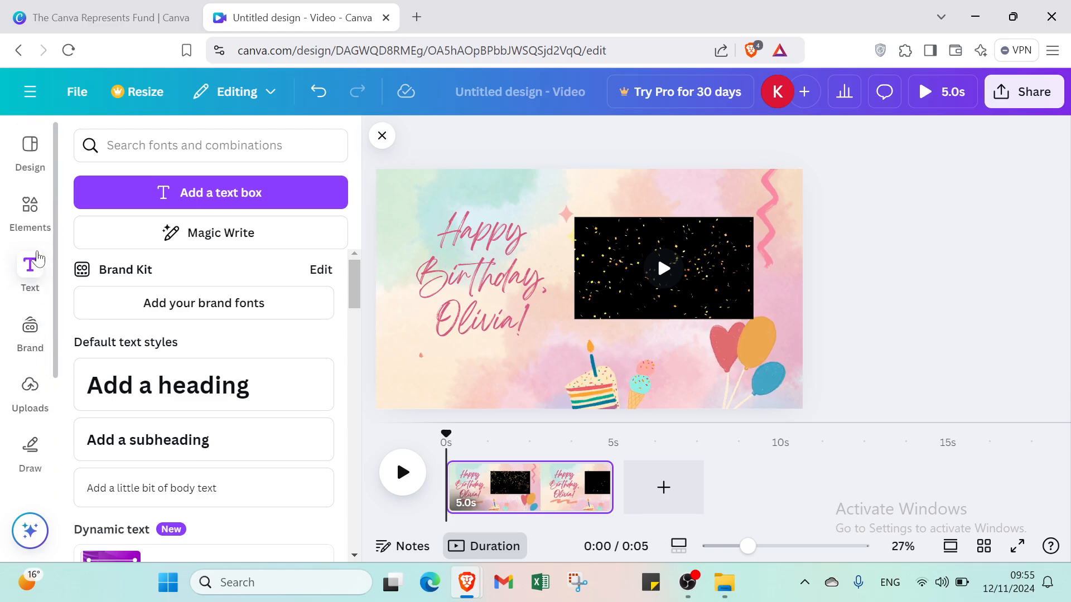
click(32, 160)
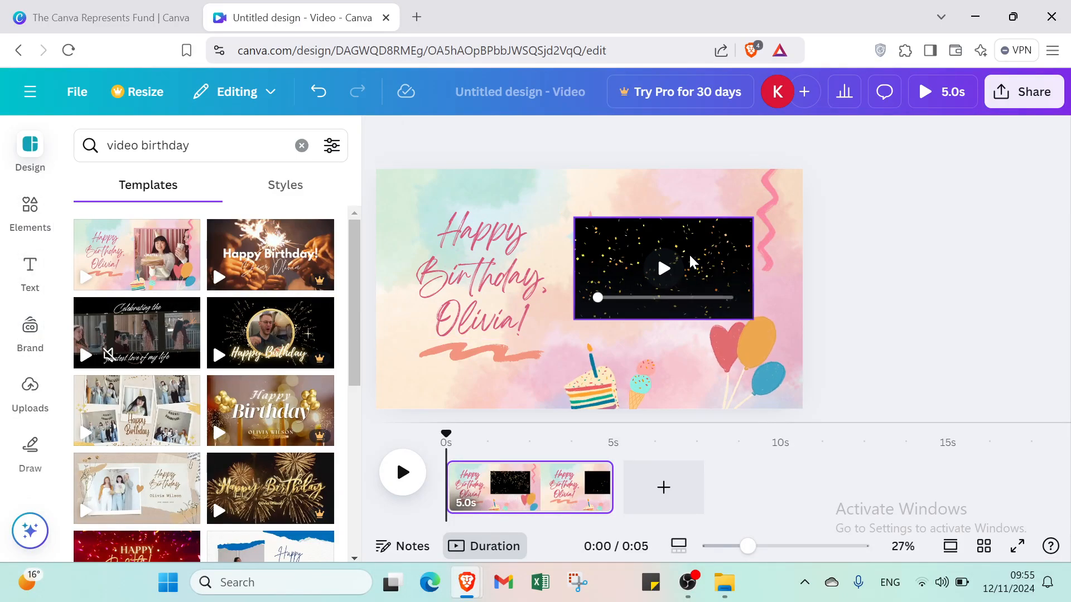
- Examine the design's download settings and its presenting modes, including the introduction to Present and record
click(1024, 94)
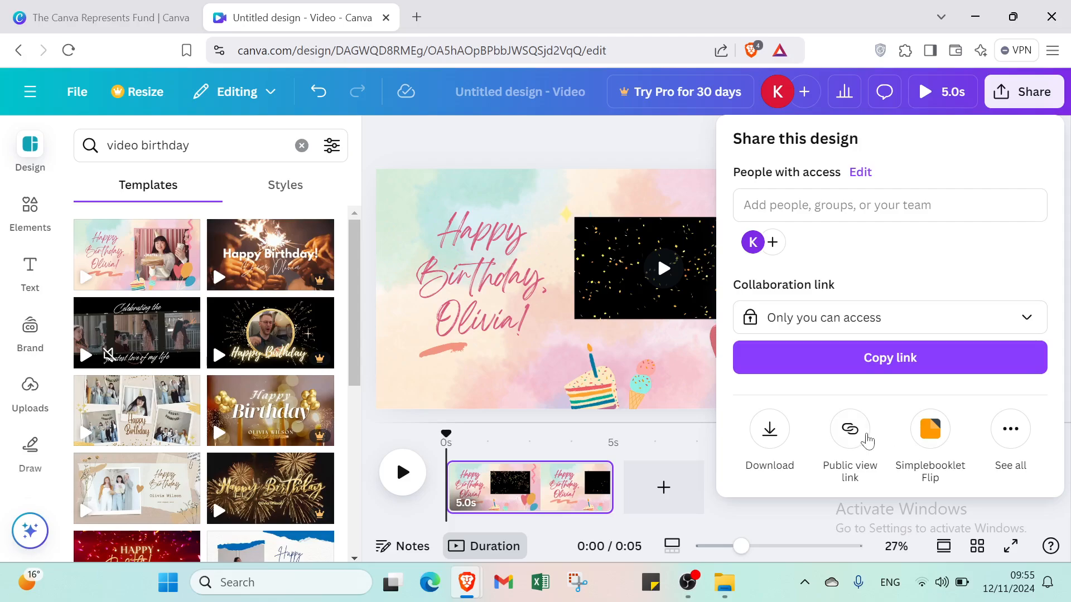
click(769, 430)
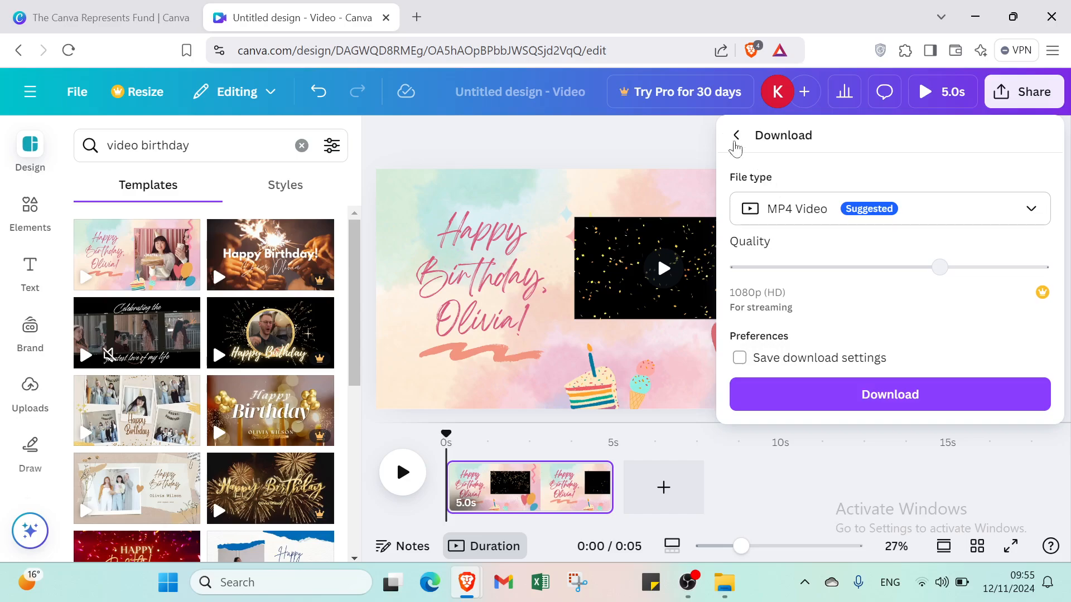
click(737, 135)
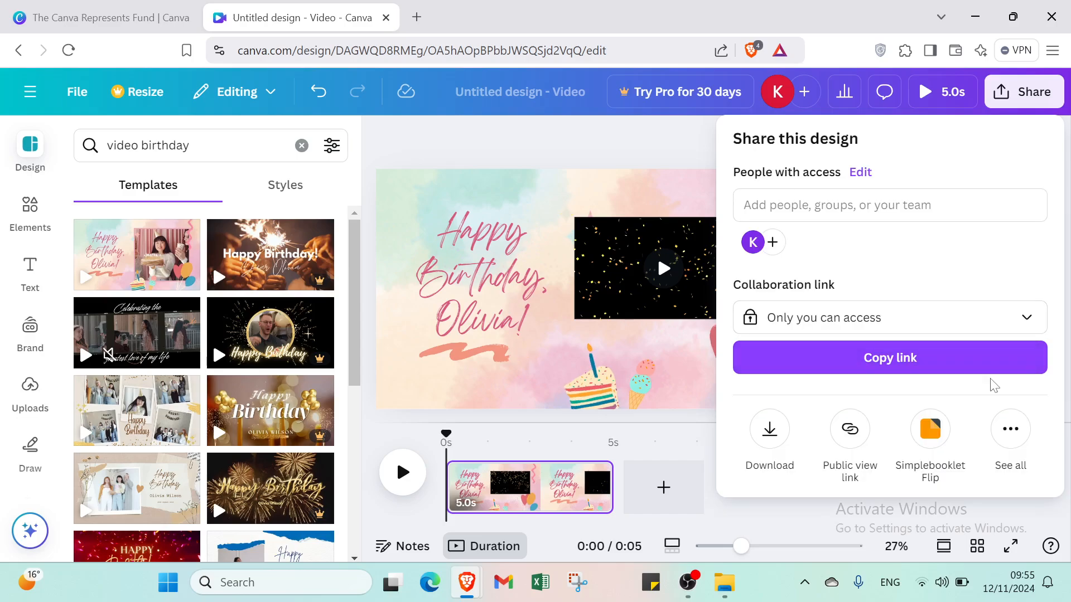
click(1025, 445)
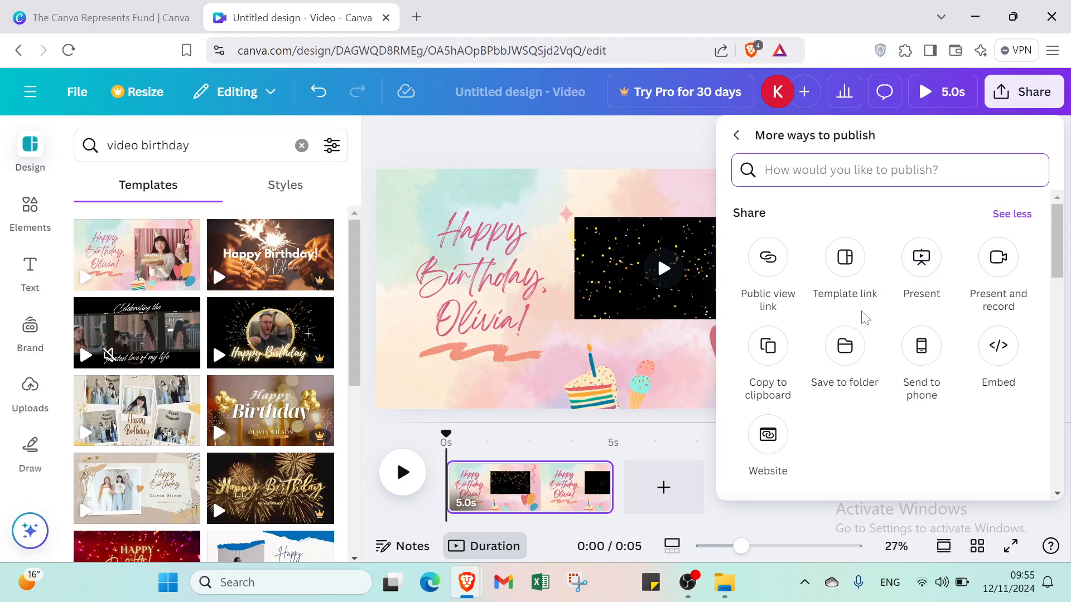
click(921, 259)
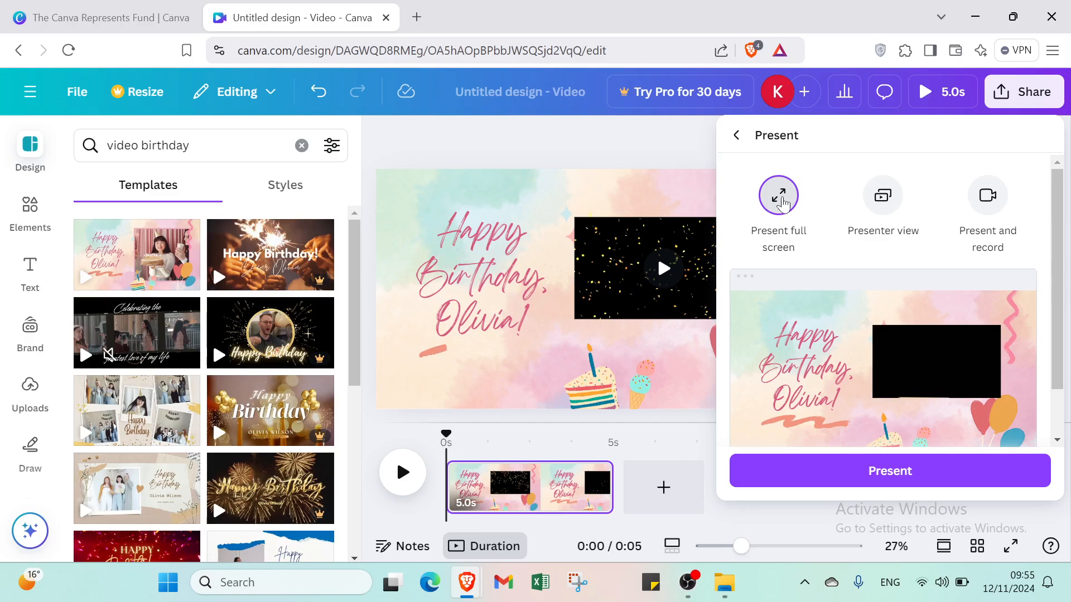
scroll(902, 381, down, 1)
scroll(887, 345, up, 1)
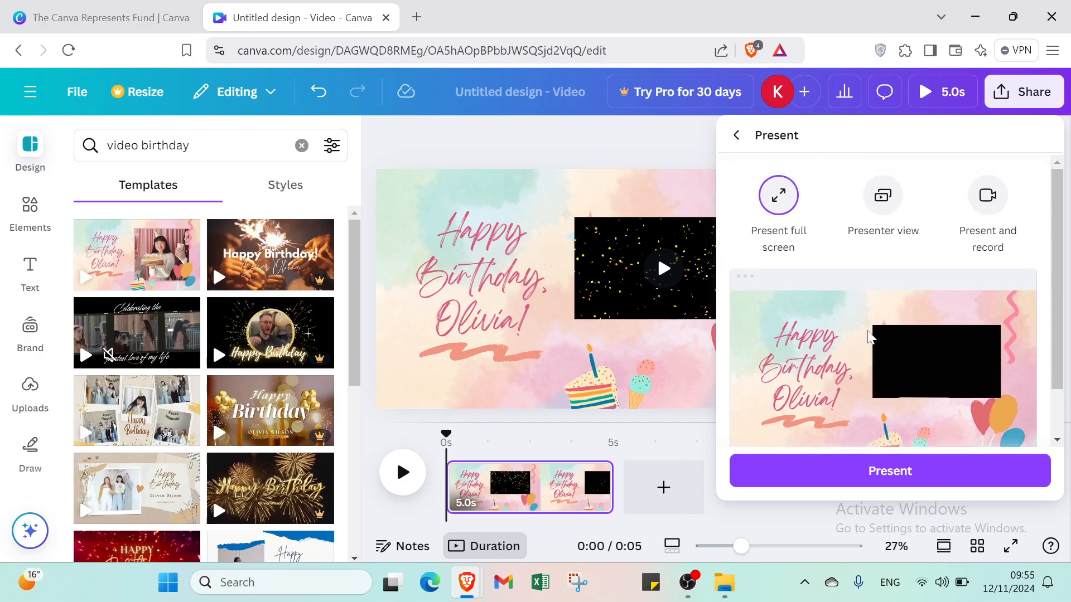
click(885, 210)
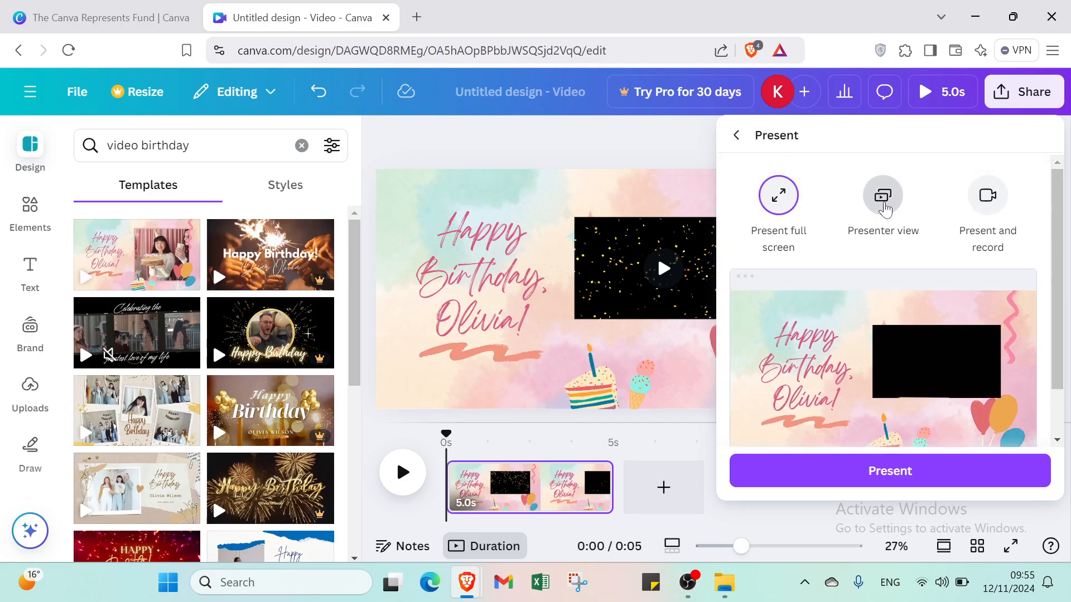
click(1004, 222)
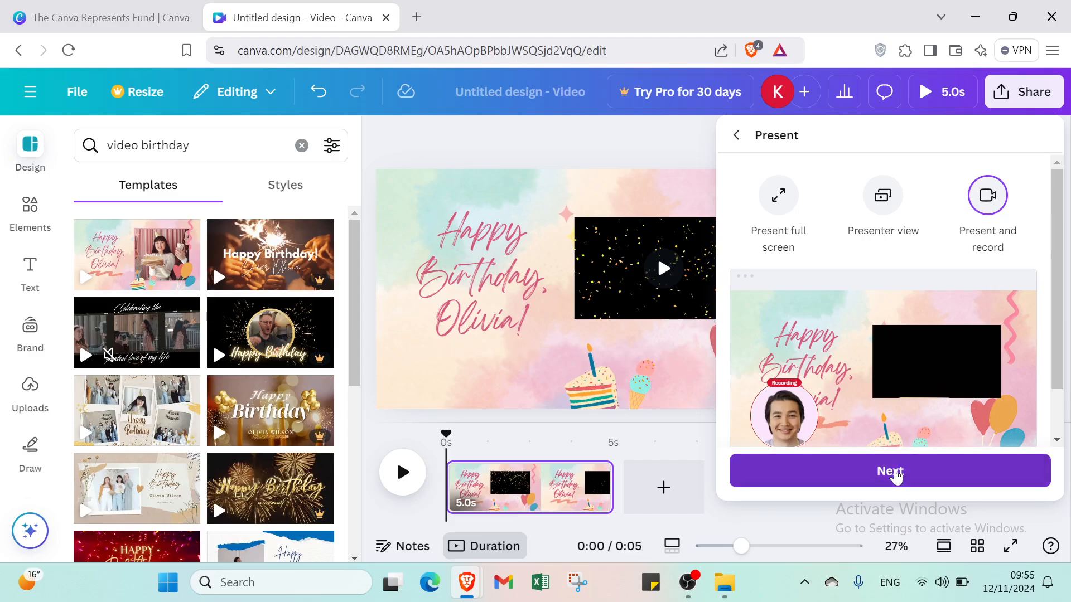
click(891, 471)
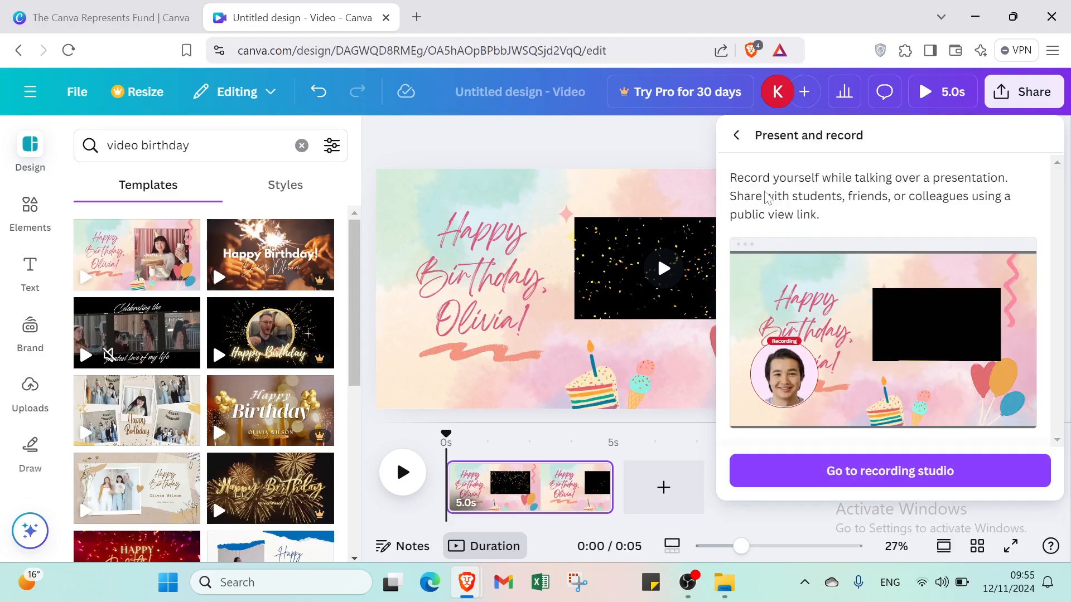
click(736, 135)
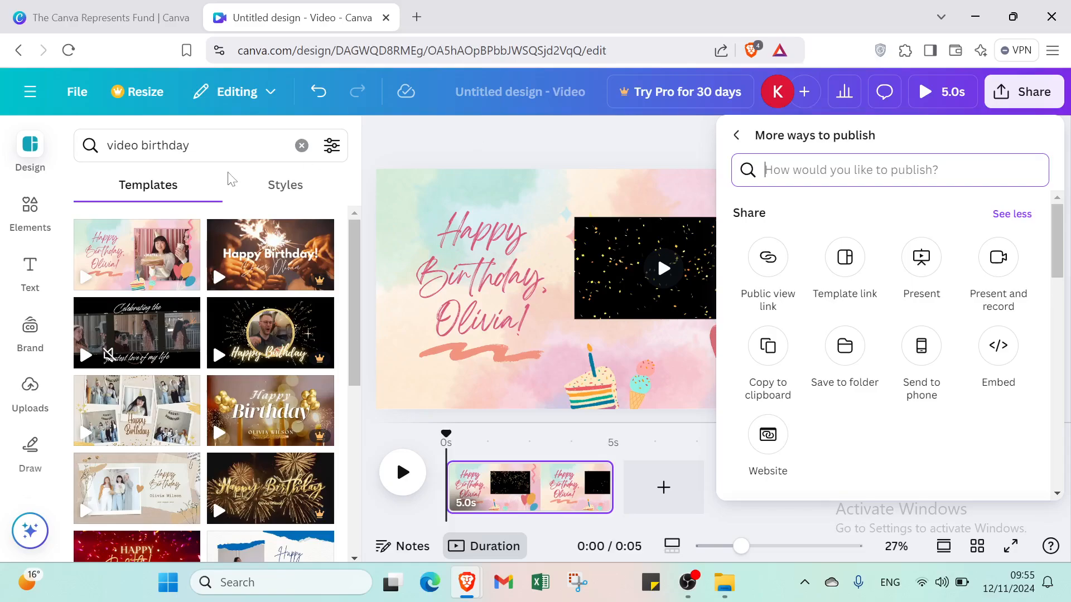
- Record a camera clip of about 22.5 seconds over the design using the OBS Virtual Camera and save it
click(31, 387)
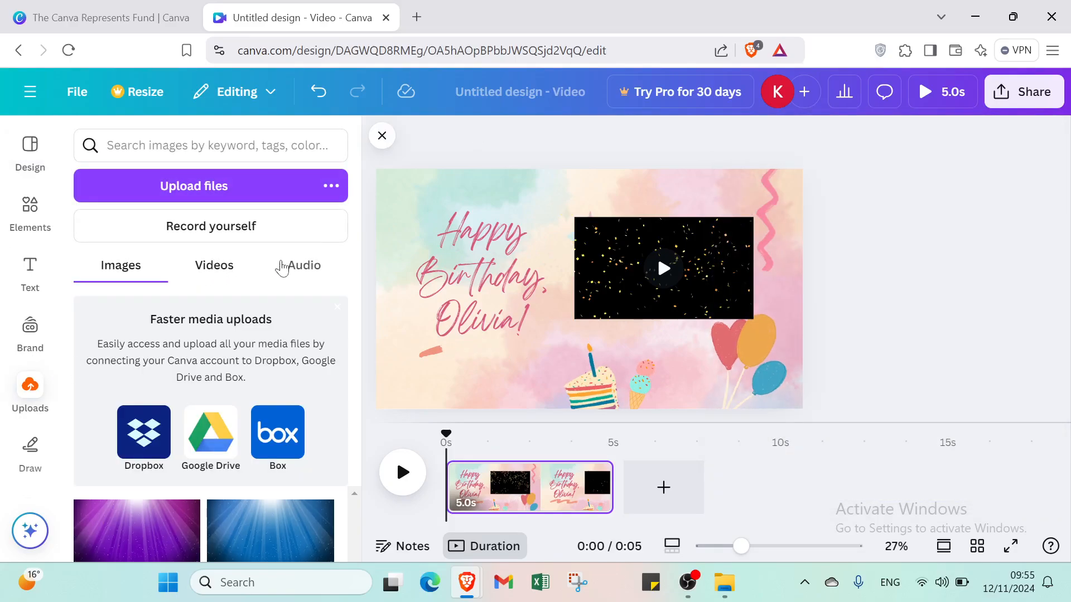
click(284, 267)
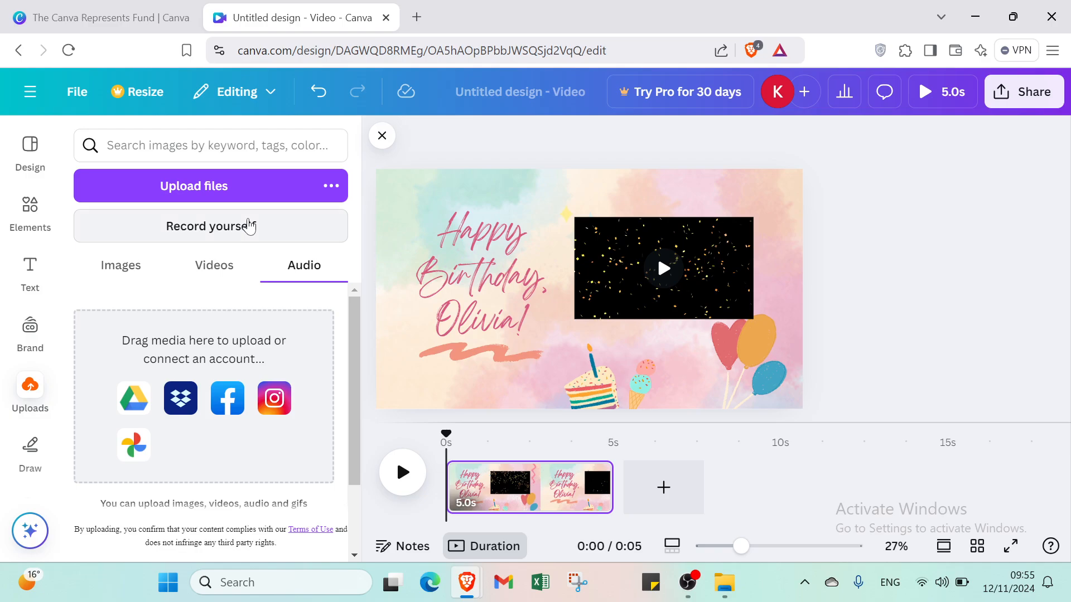
click(249, 225)
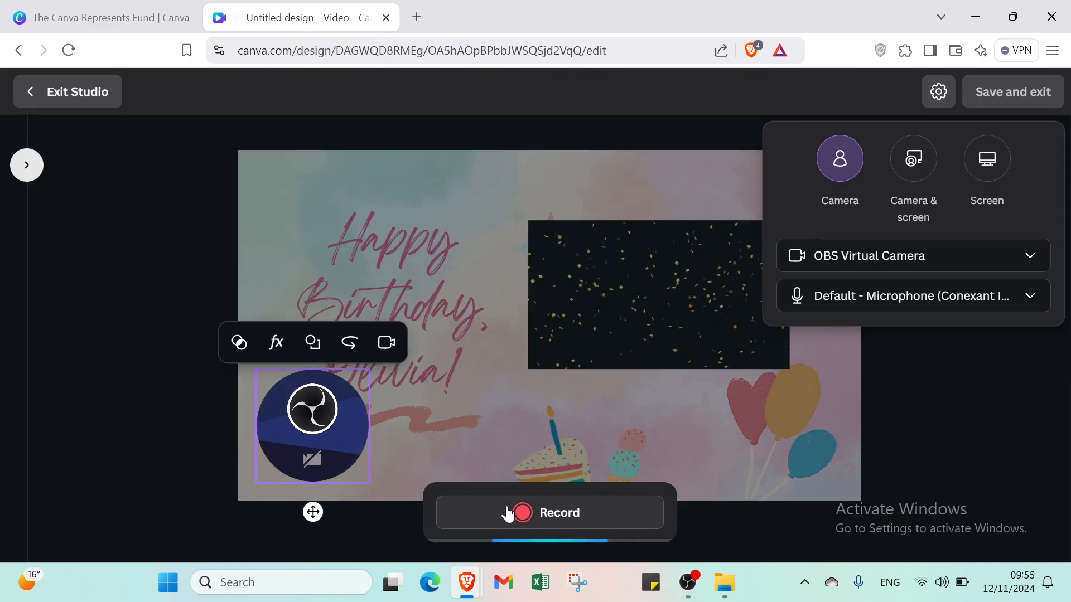
click(507, 514)
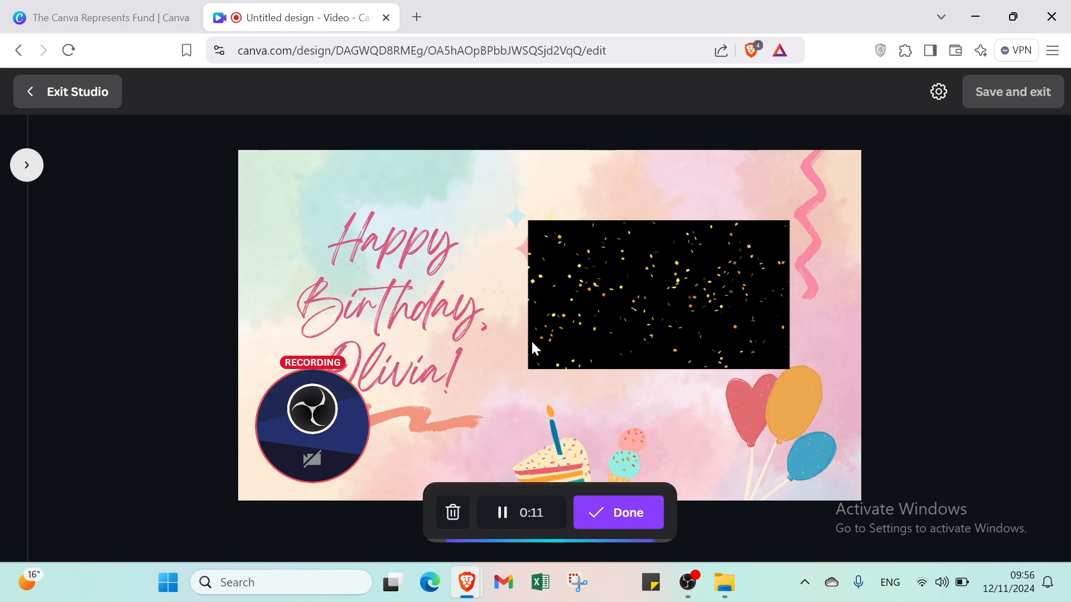
click(637, 512)
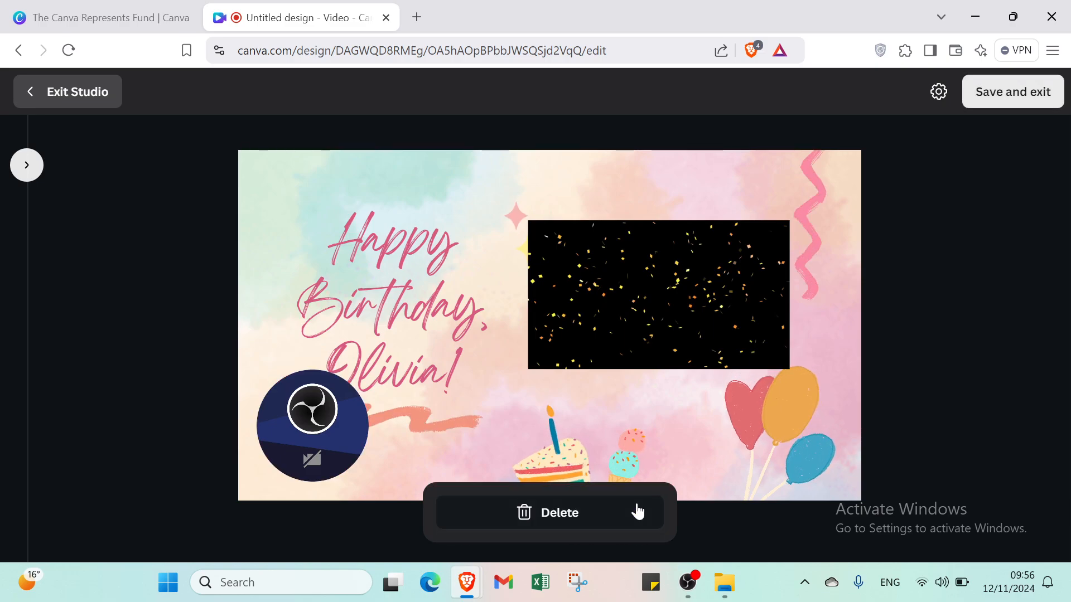
click(1006, 96)
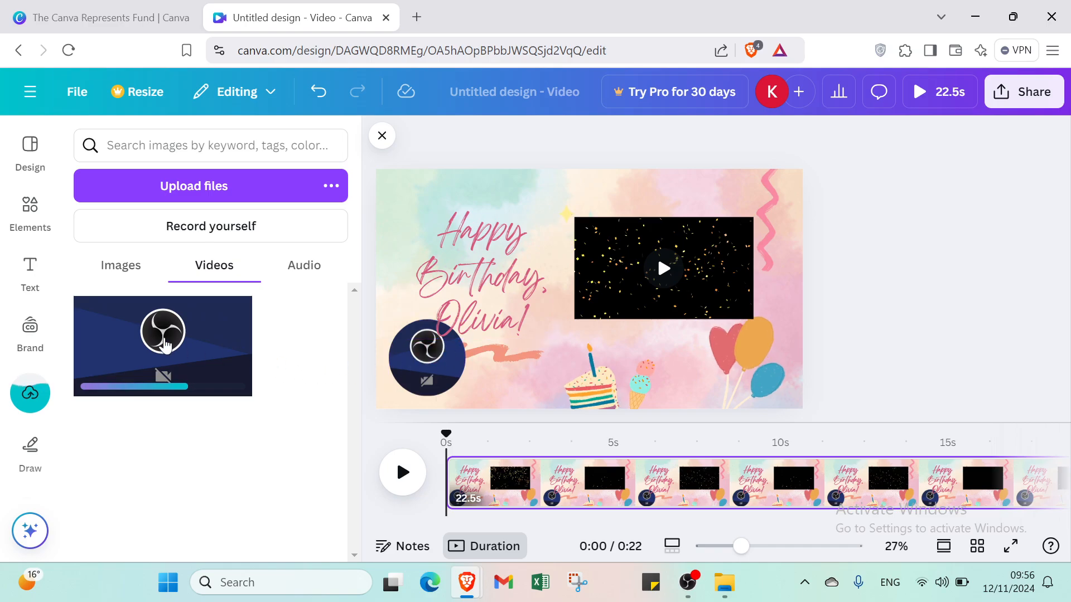
- Add the uploaded recording to the page, shrink it to about 367 × 206, and place it below the confetti video
click(162, 338)
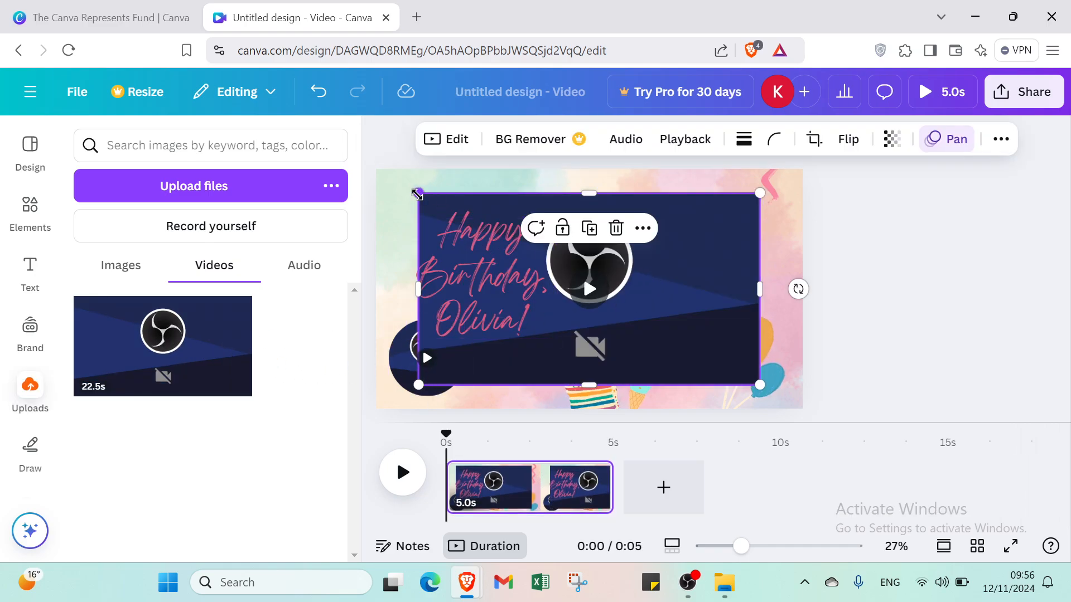
drag(418, 193, 666, 353)
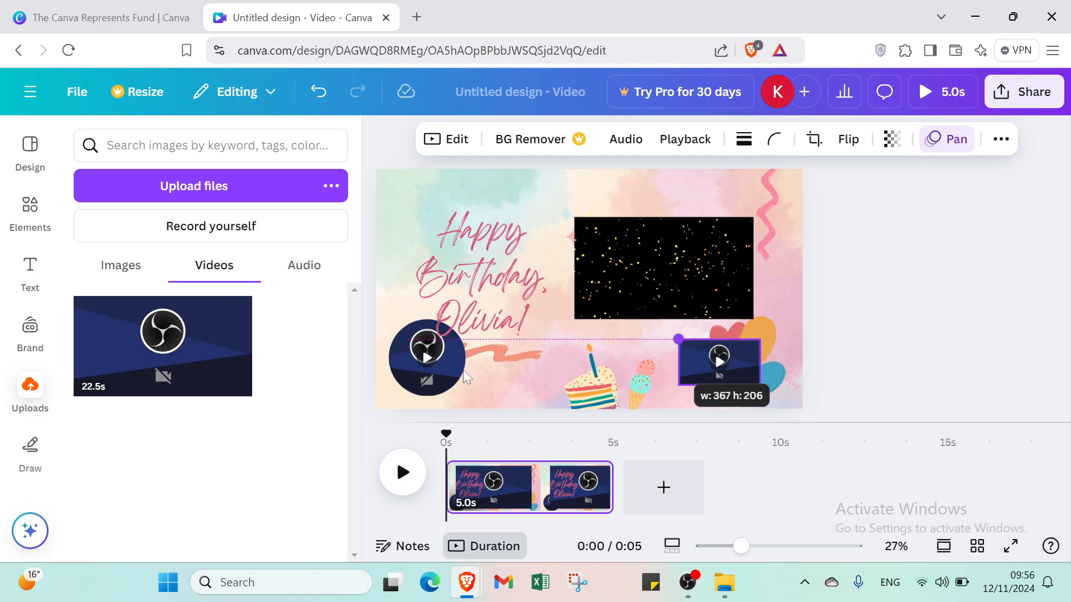
click(463, 372)
click(464, 284)
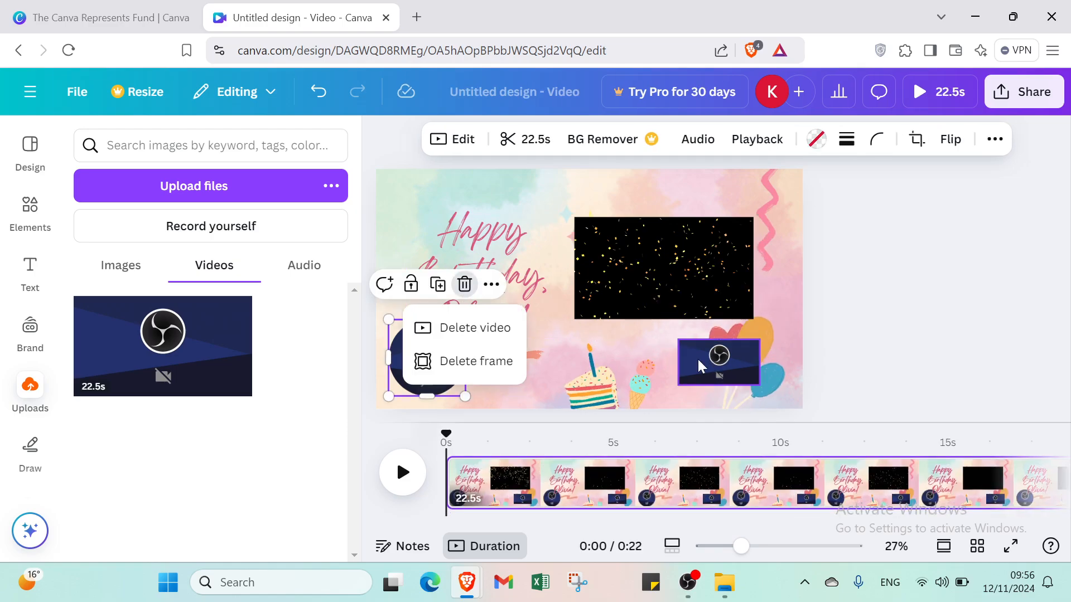
drag(721, 381, 697, 380)
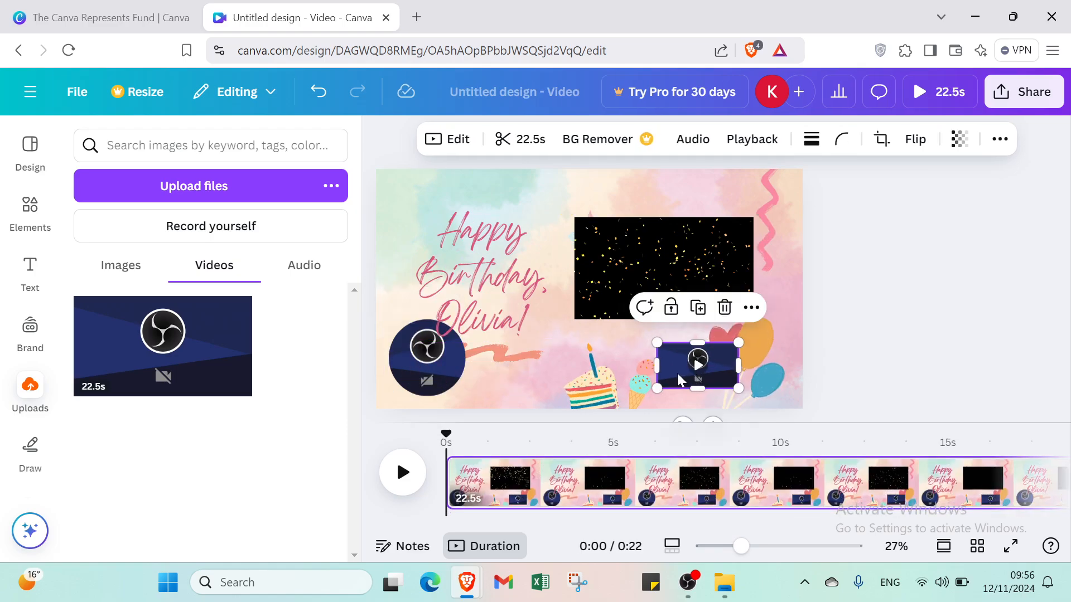
- Delete the circular recording together with its frame from the page
click(439, 353)
click(461, 289)
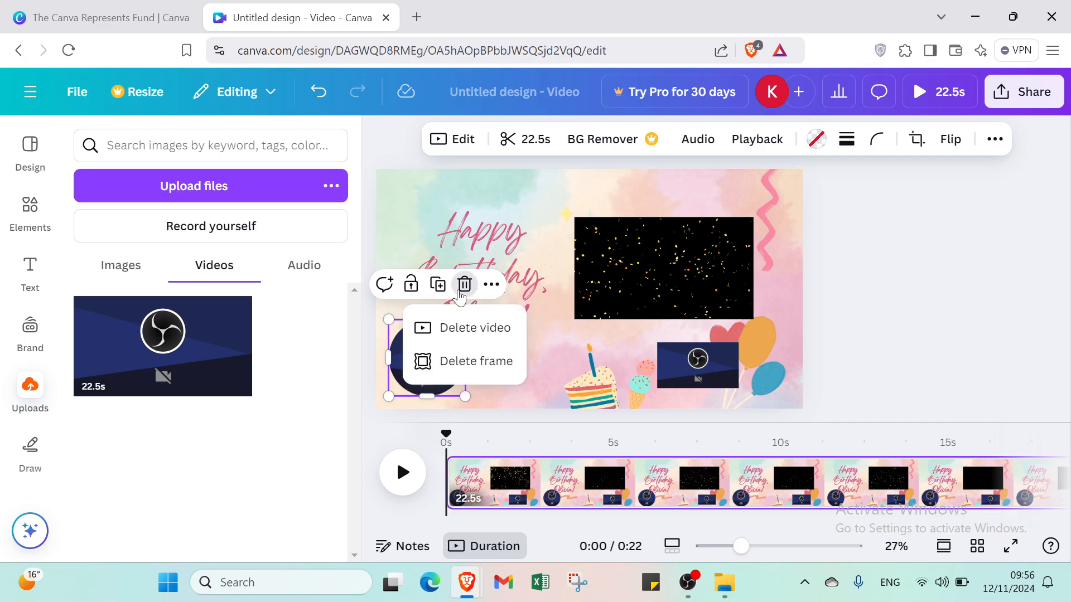
click(504, 362)
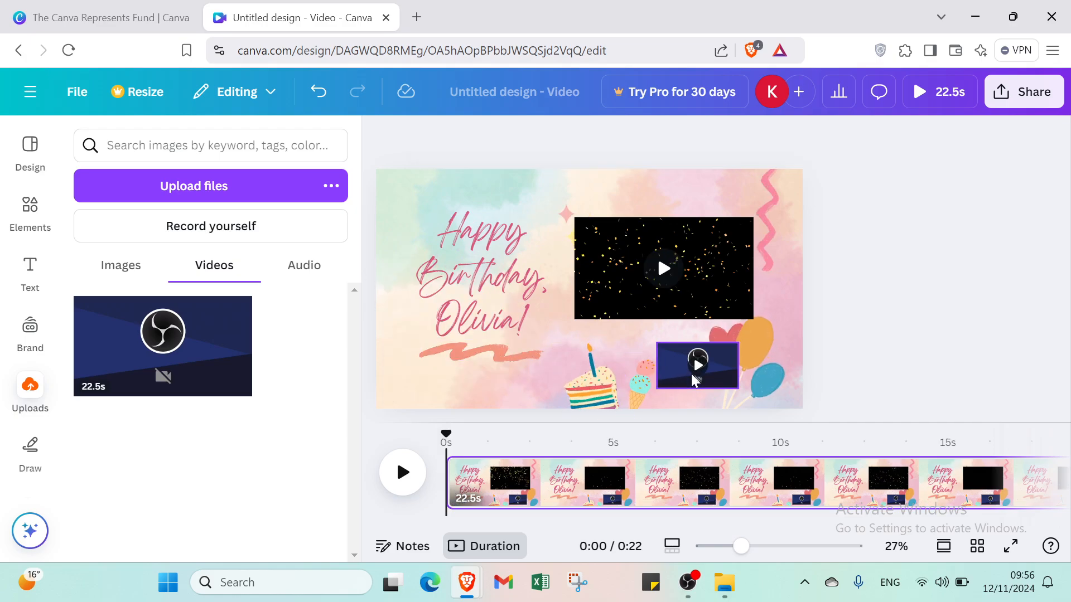
- Move the remaining recording to the empty area below the birthday greeting and shrink it to a tiny rectangle
drag(677, 371, 418, 374)
click(460, 390)
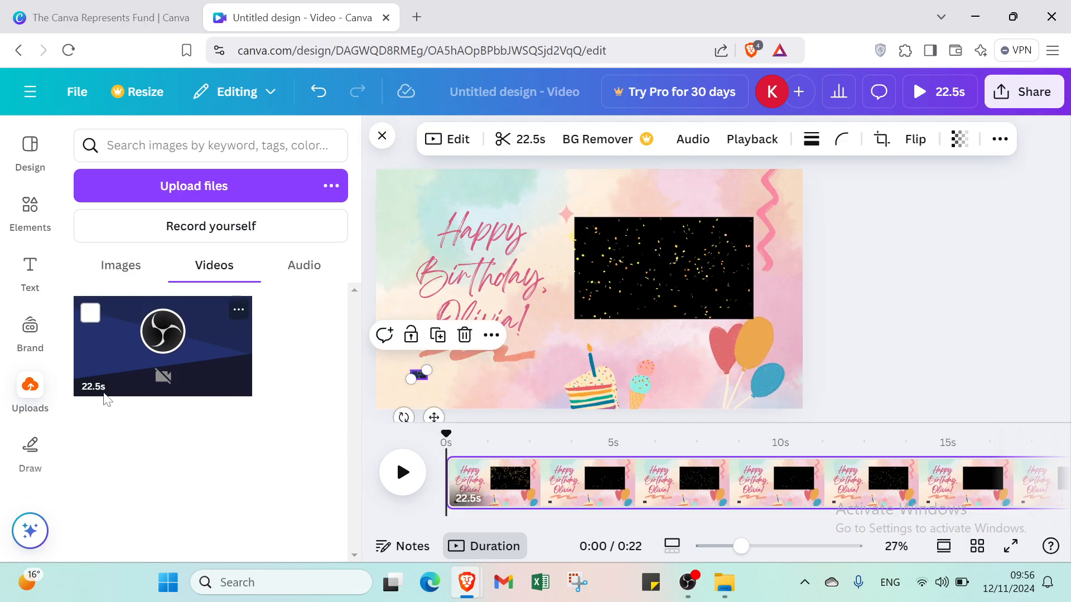
scroll(25, 469, down, 3)
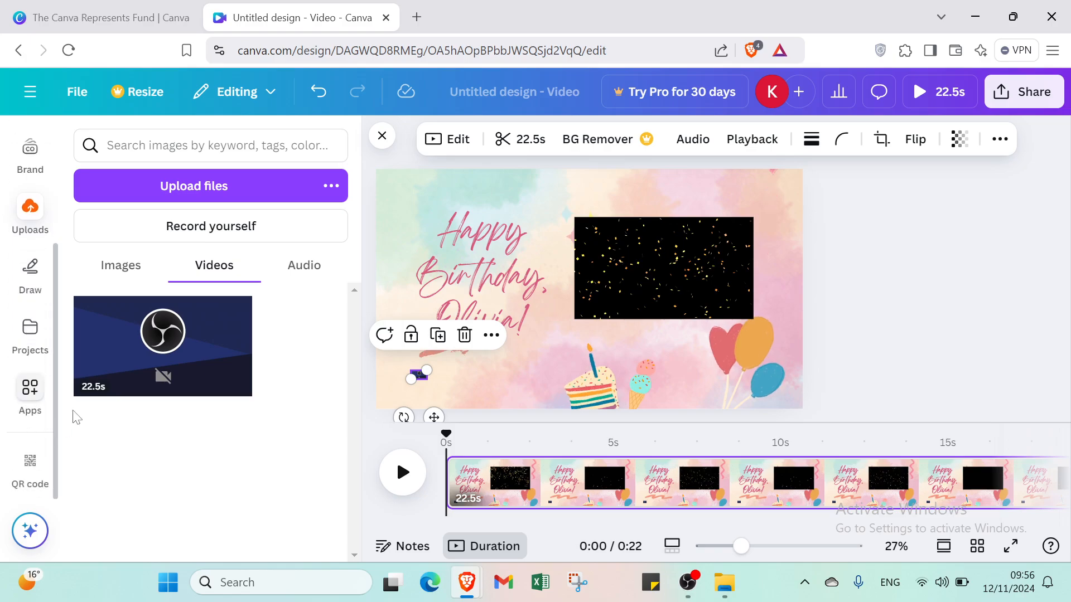
scroll(53, 402, up, 3)
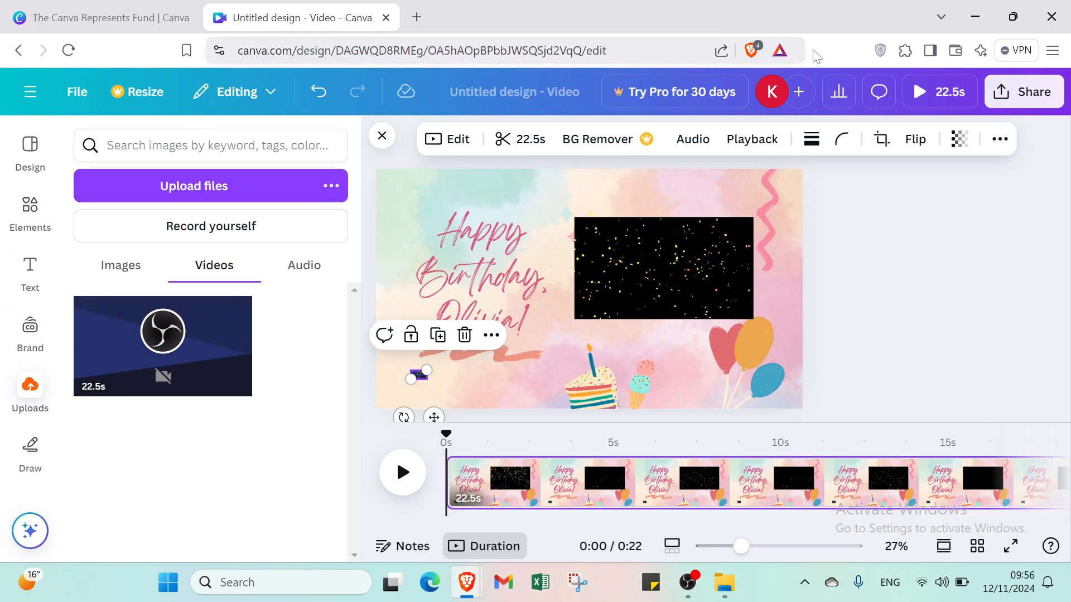
- Present the birthday design in full screen from the sharing options, and exit the presentation after watching it
click(1007, 93)
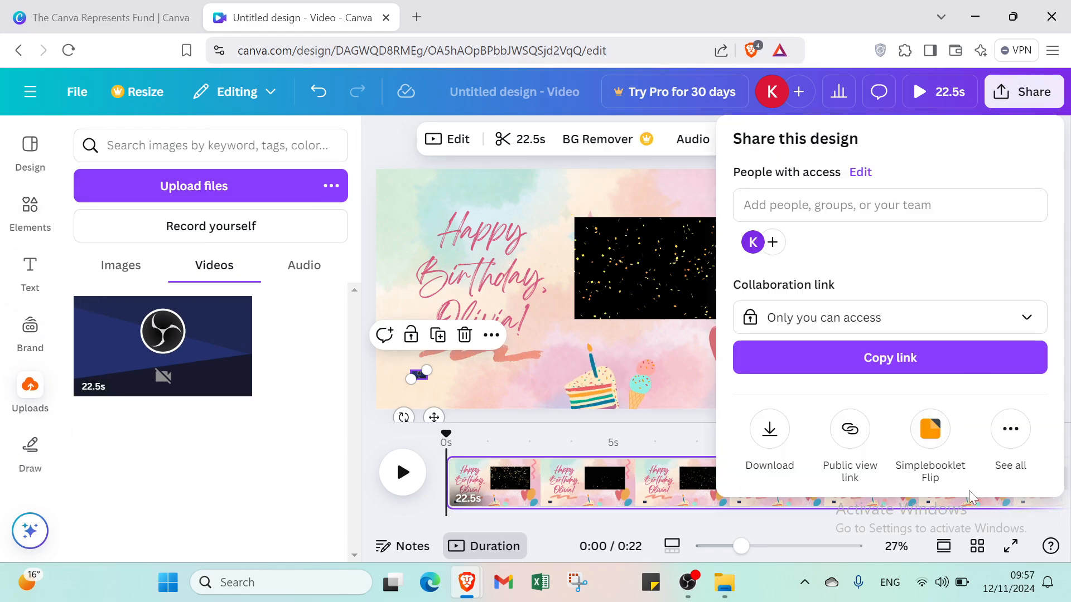
click(1023, 431)
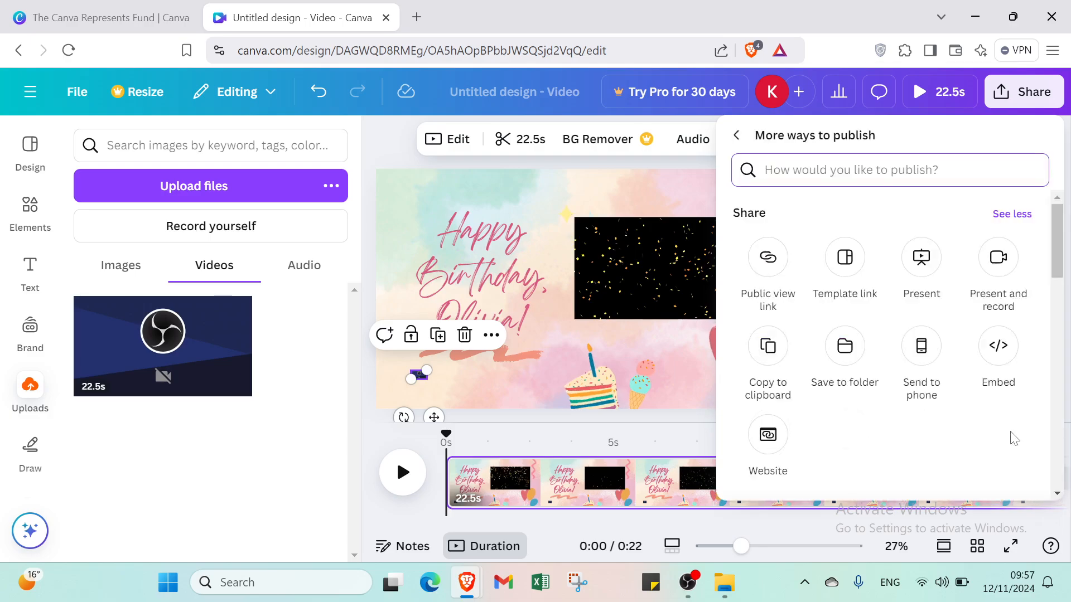
click(923, 262)
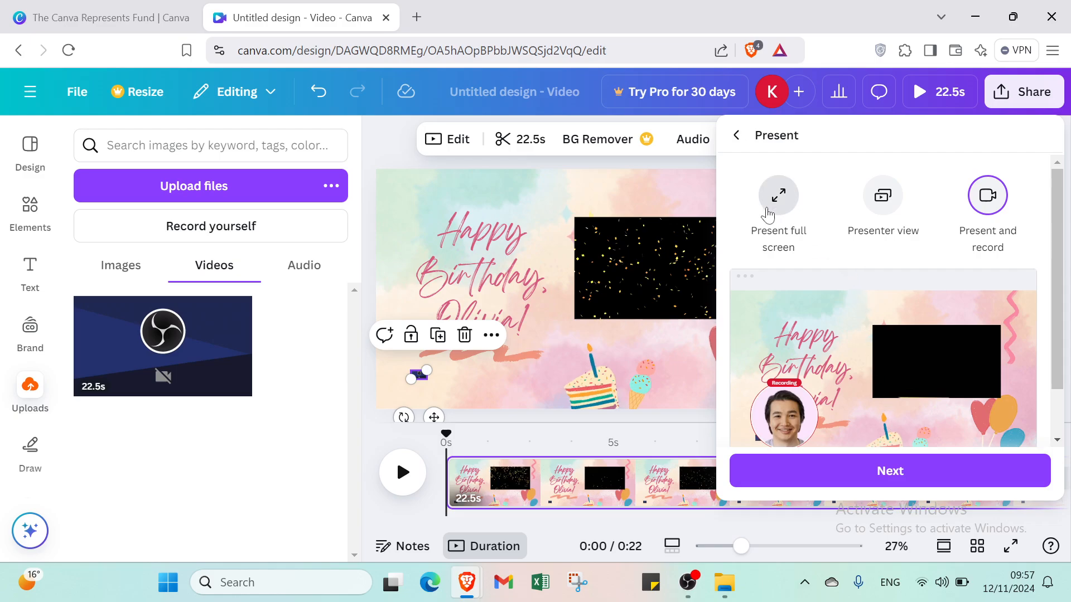
click(778, 195)
click(904, 483)
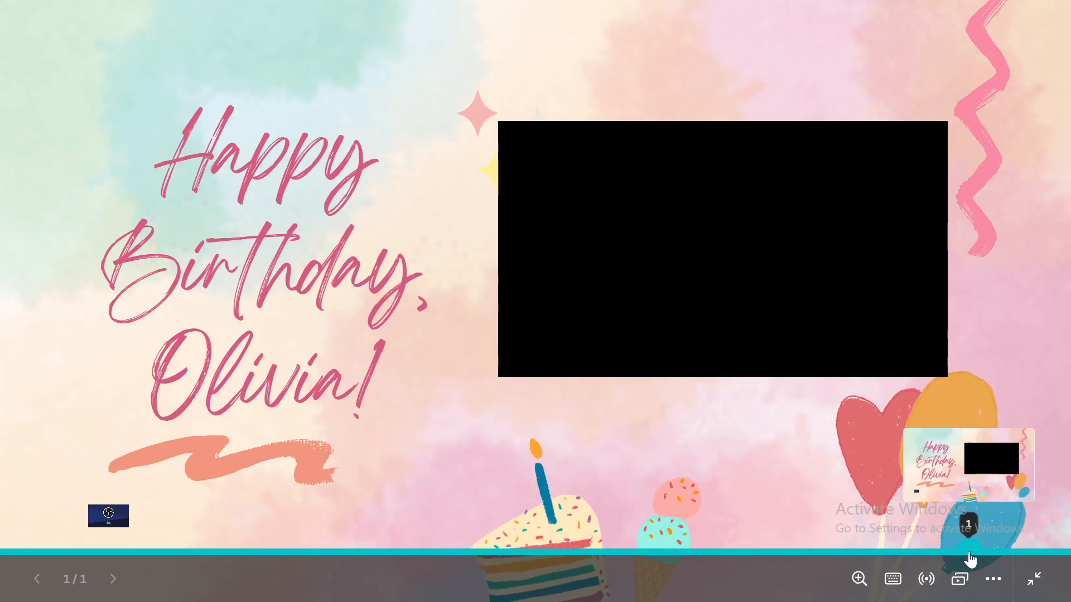
click(1034, 580)
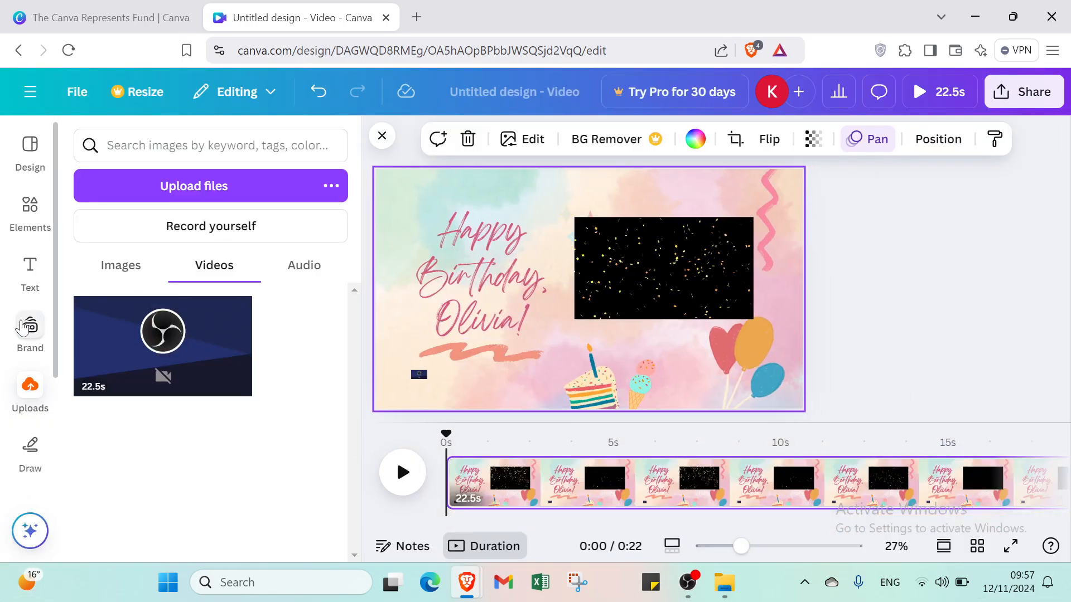
- Open the Audio app from Canva's collection of apps
scroll(22, 326, down, 3)
click(24, 410)
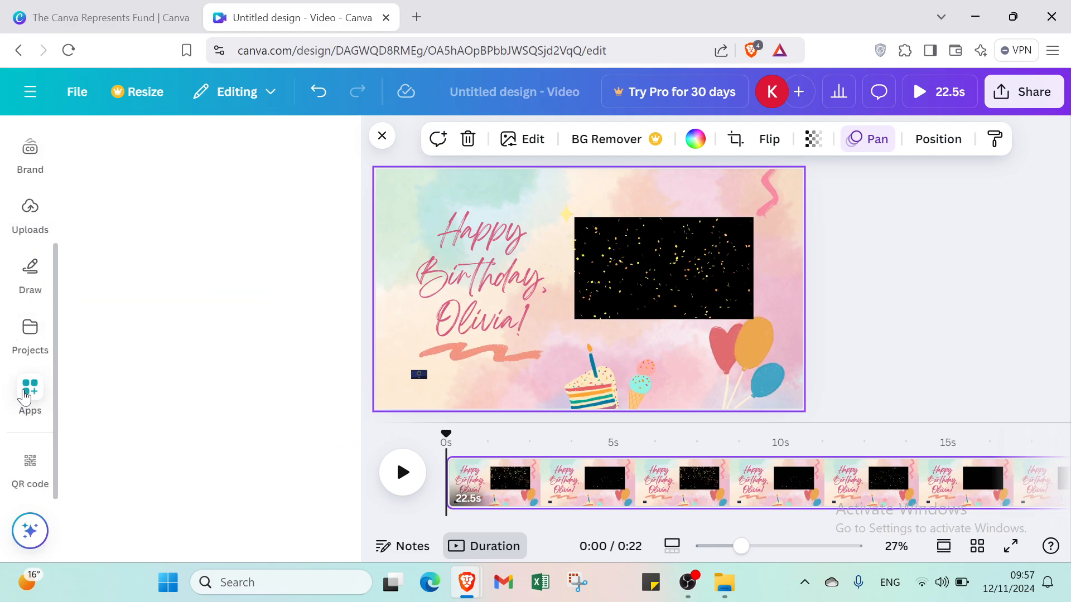
scroll(31, 355, up, 2)
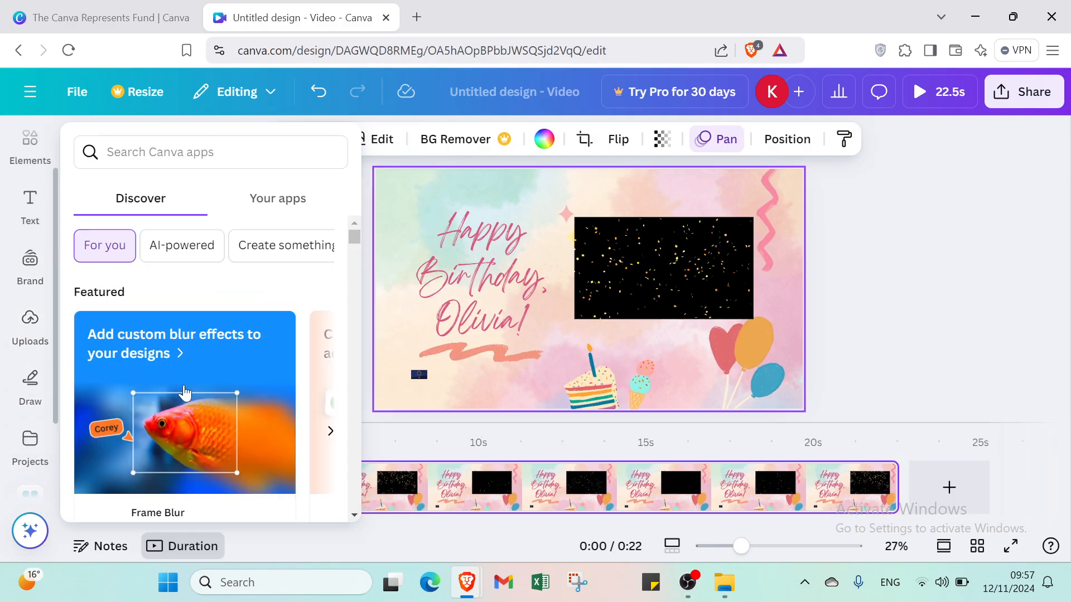
scroll(183, 388, down, 3)
scroll(185, 393, down, 5)
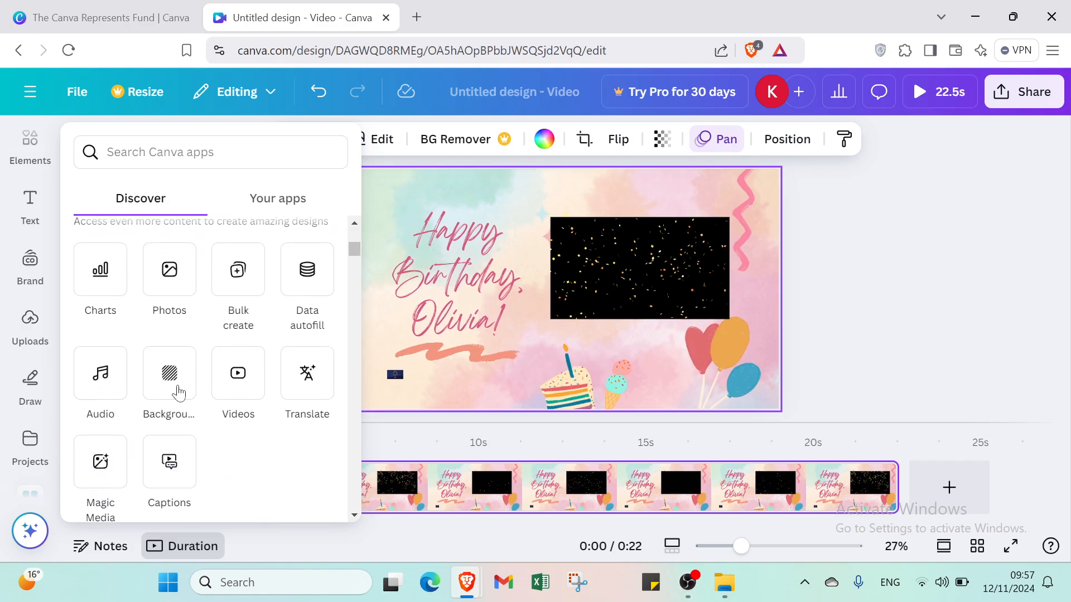
click(92, 316)
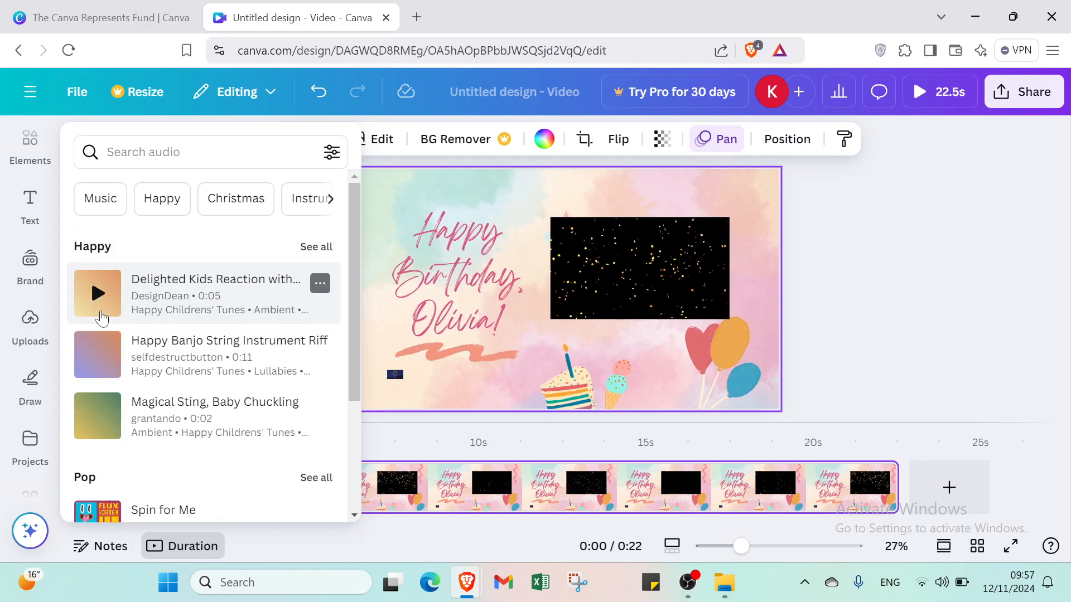
- Browse the audio categories and add the 10-second Happy Birthday Jingle from the Happy birthday category to the video
scroll(202, 372, down, 4)
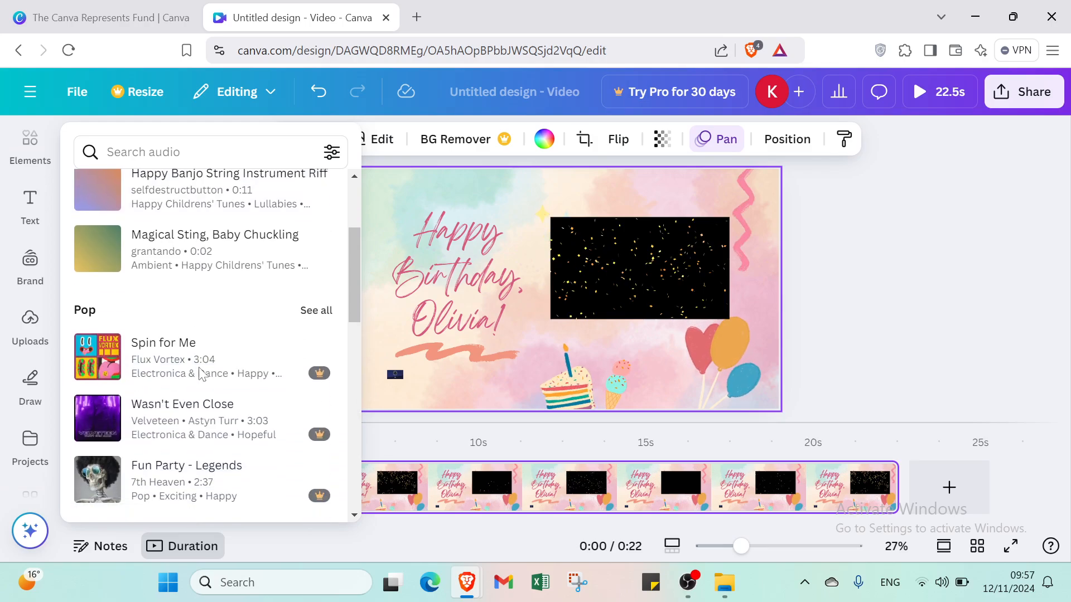
scroll(202, 372, down, 4)
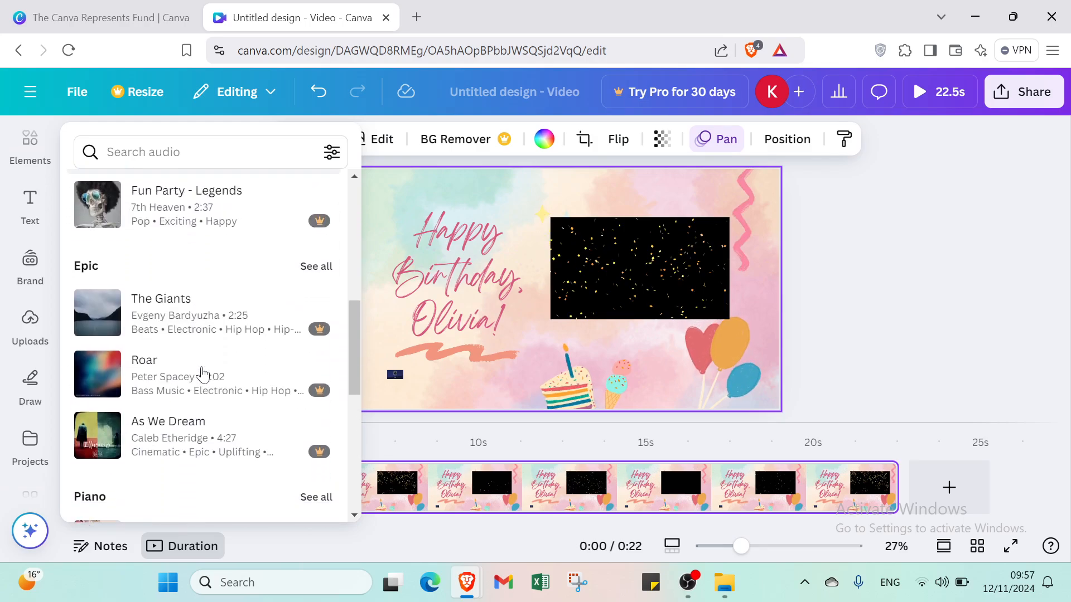
scroll(202, 371, up, 8)
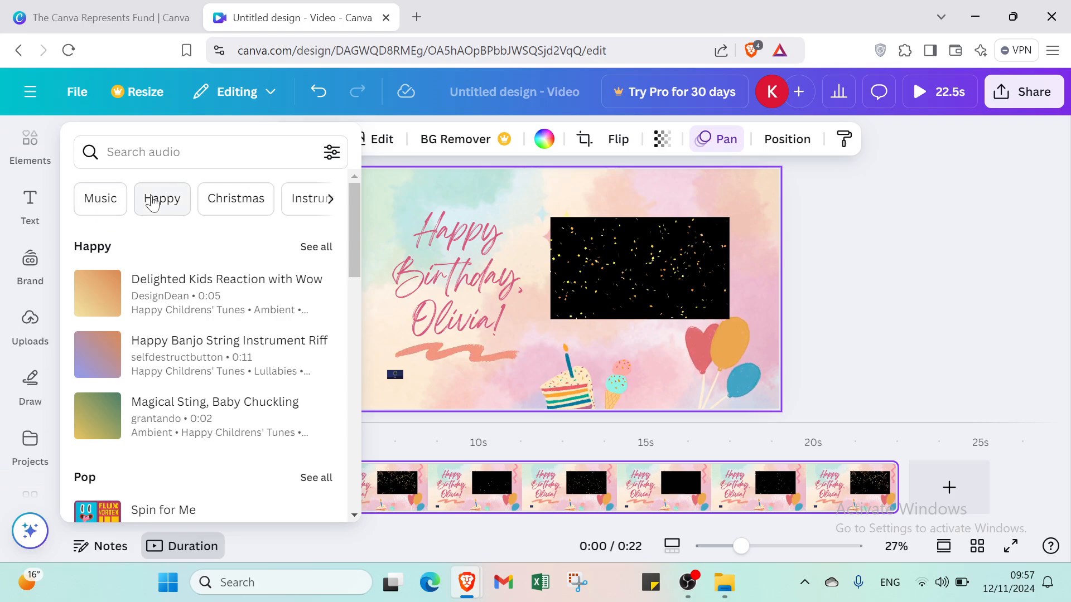
click(330, 202)
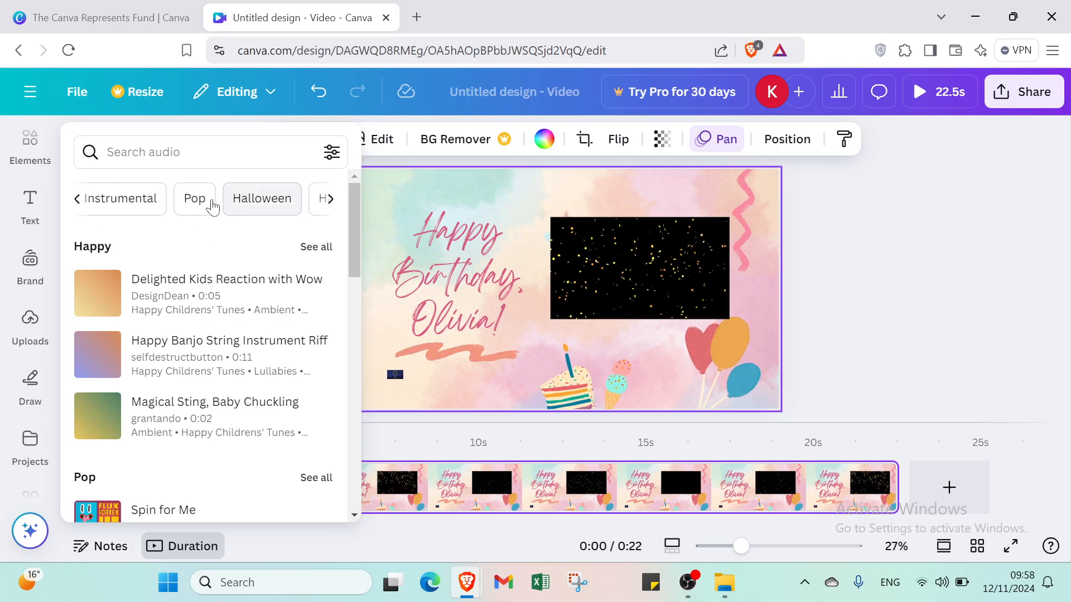
click(332, 201)
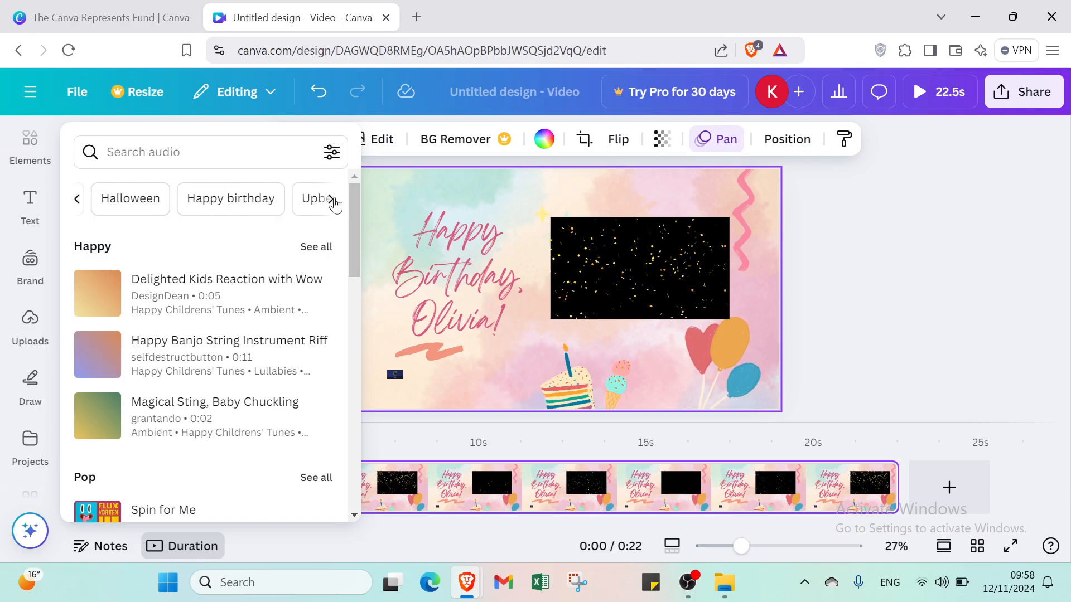
click(140, 208)
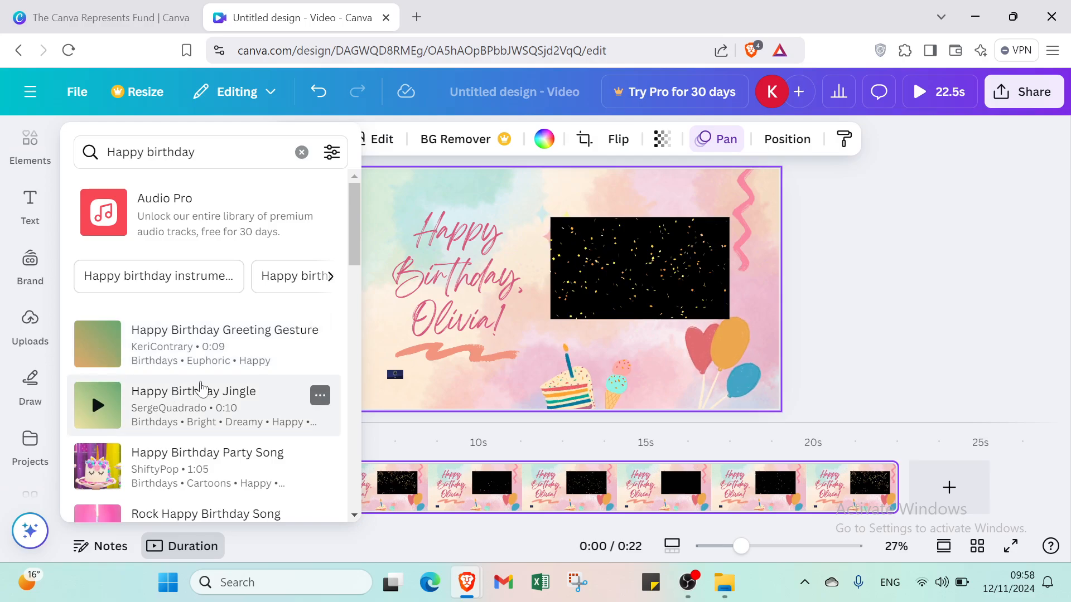
click(202, 388)
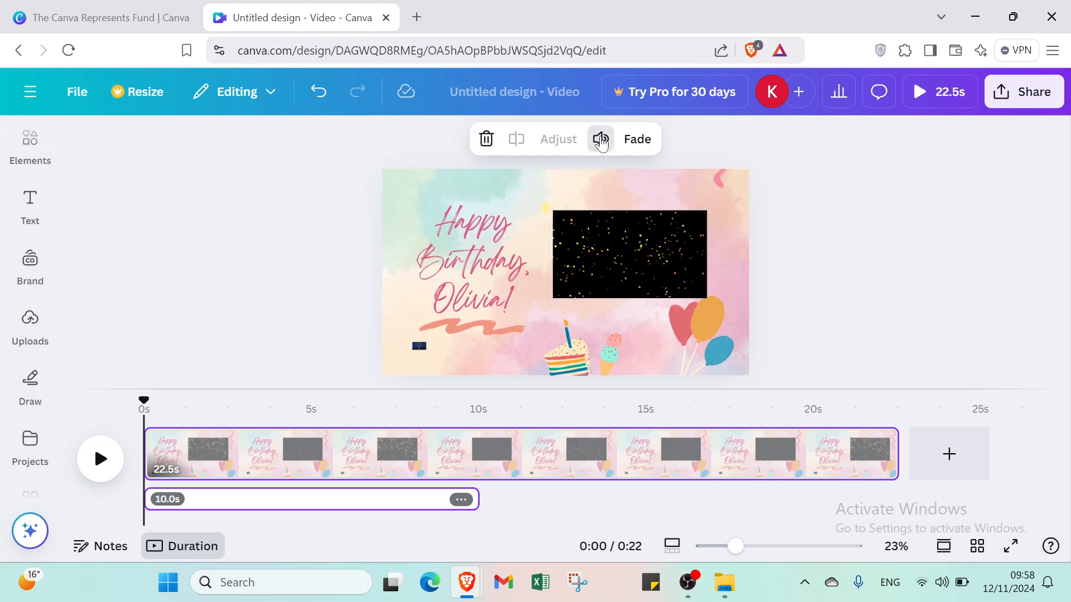
- Inspect the jingle's volume and fade settings, and play a preview of the video with the added audio
click(600, 141)
click(600, 141)
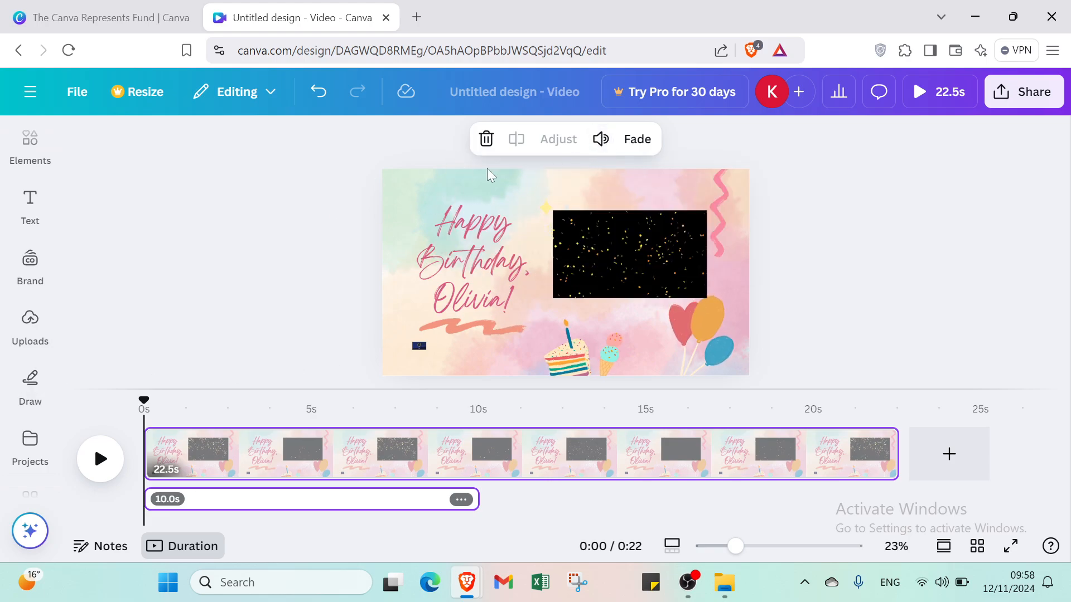
click(601, 141)
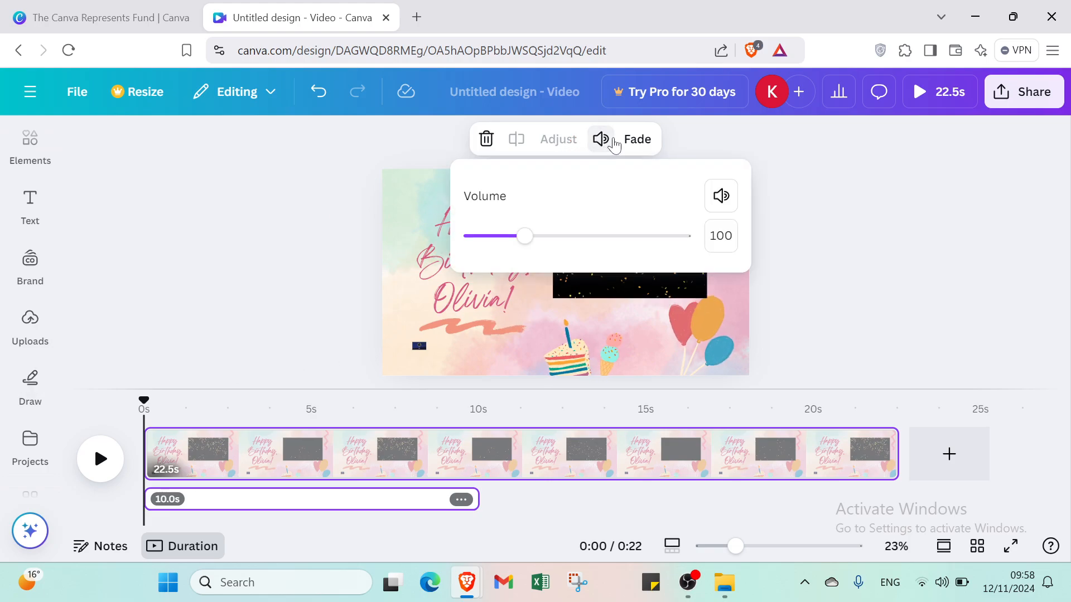
click(630, 140)
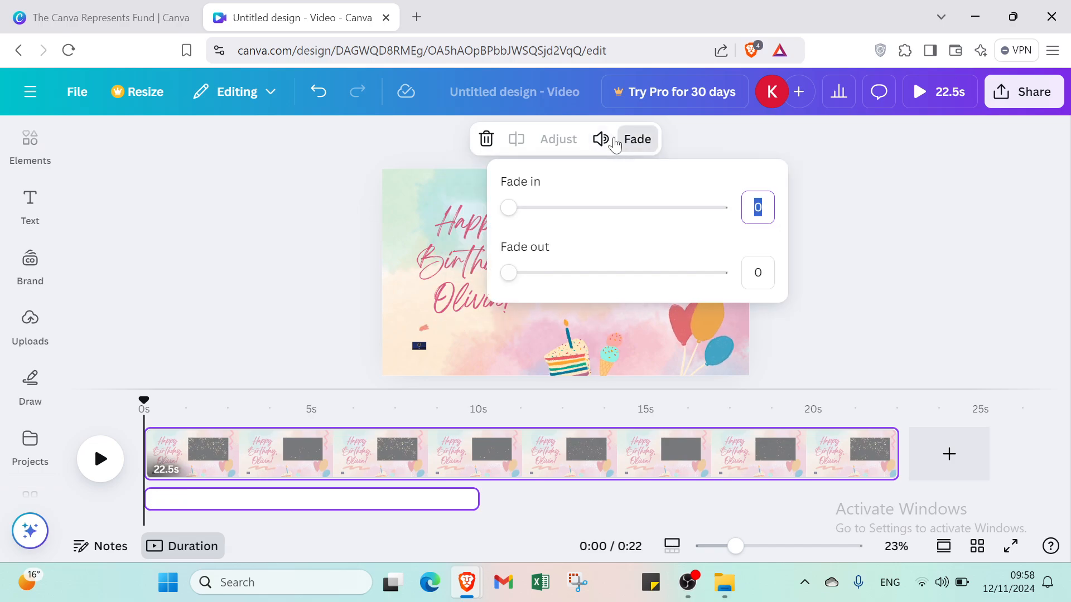
click(411, 148)
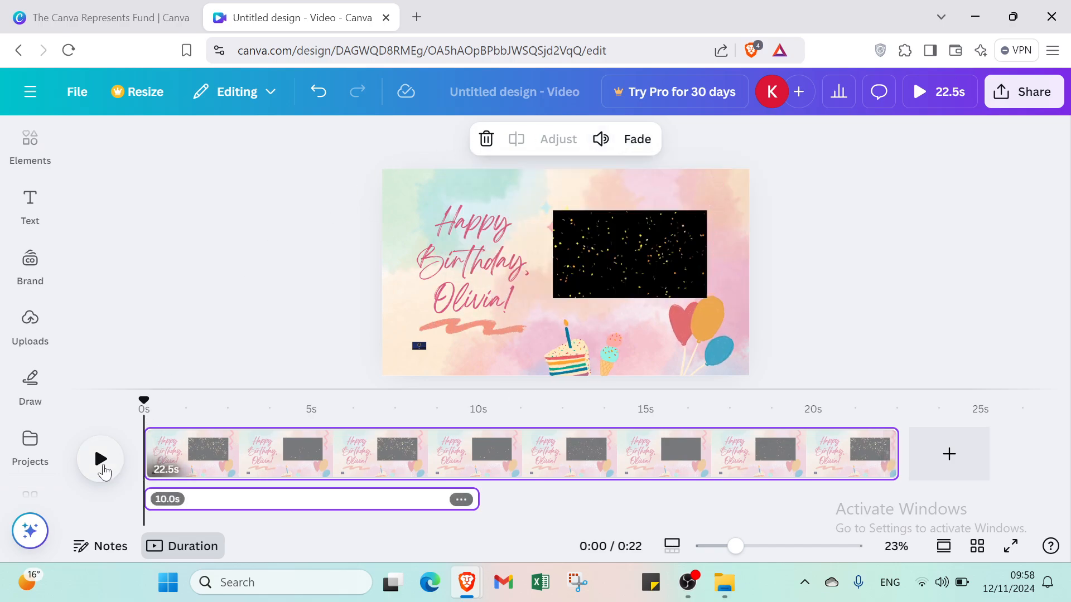
click(101, 459)
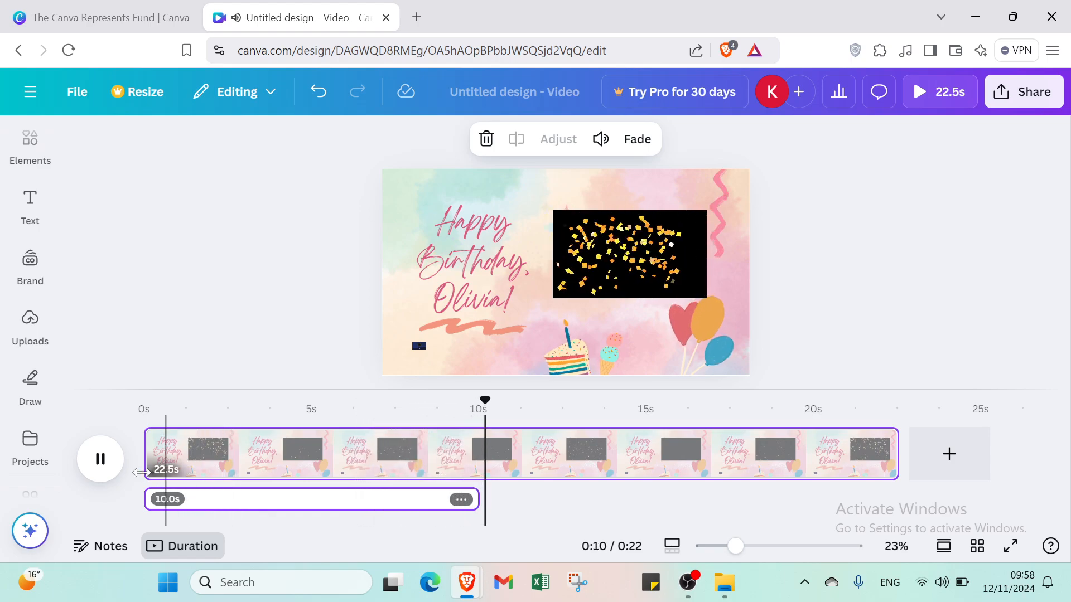
click(115, 470)
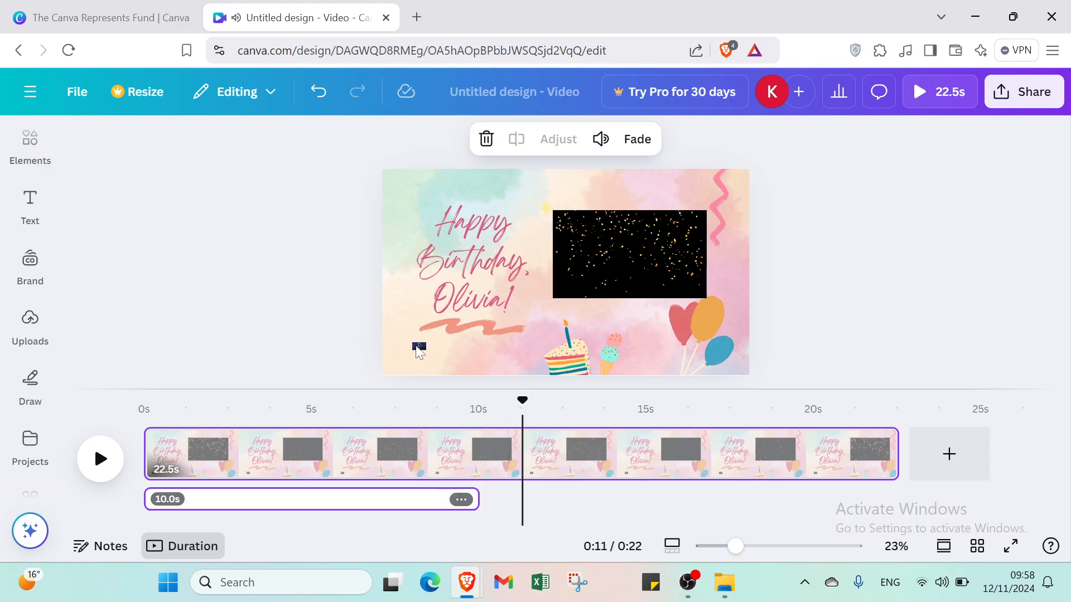
click(28, 335)
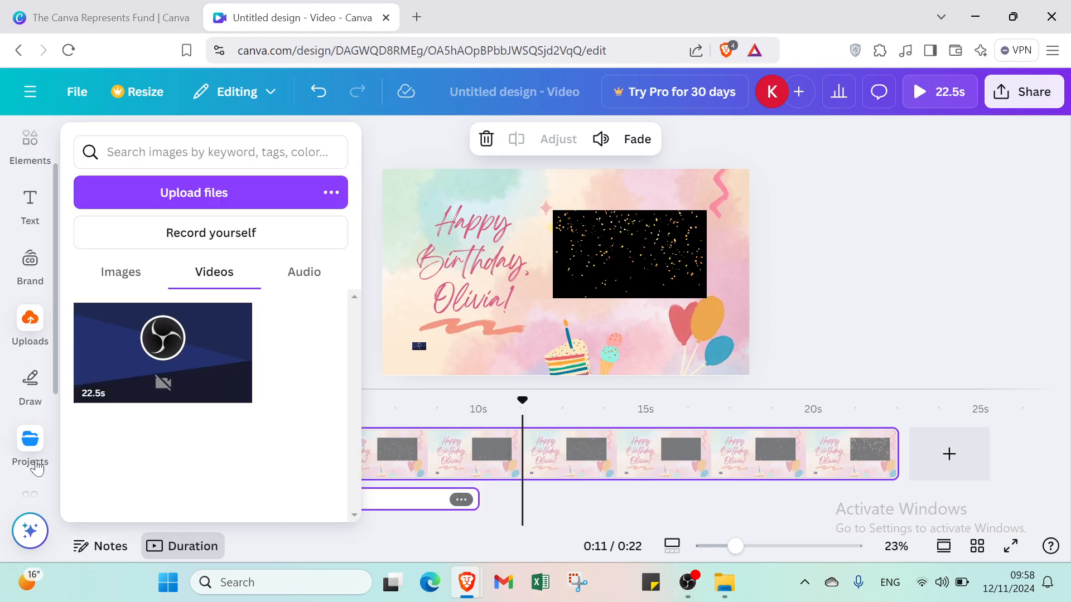
click(35, 464)
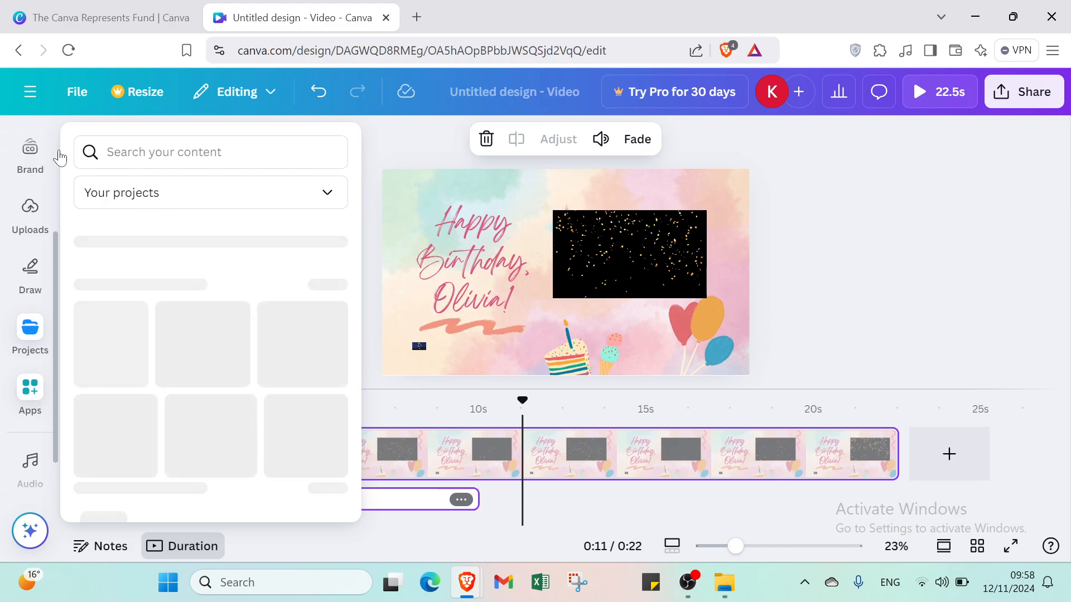
click(33, 228)
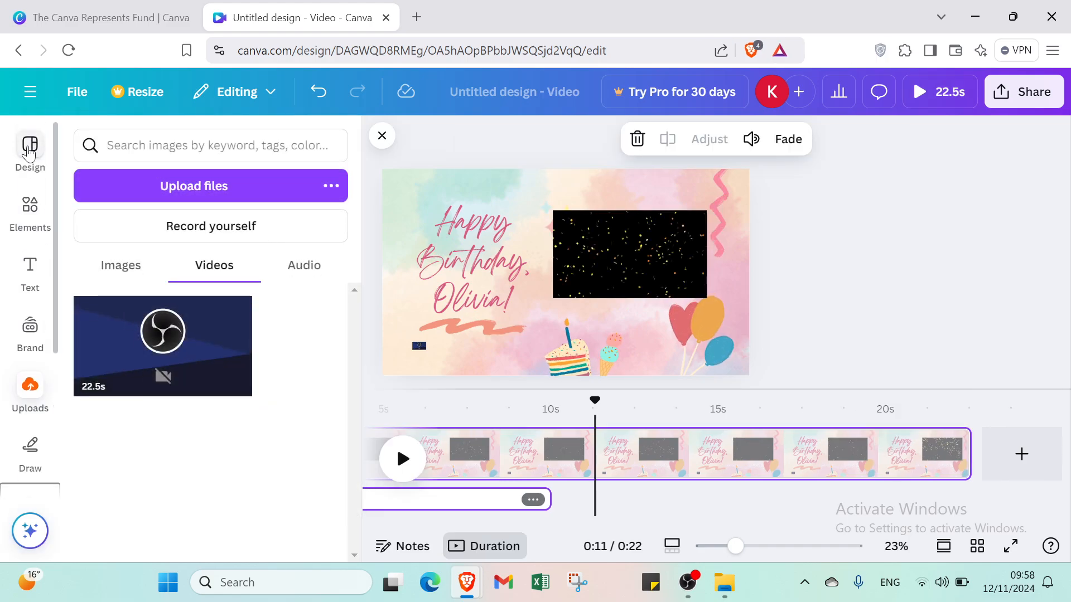
click(29, 148)
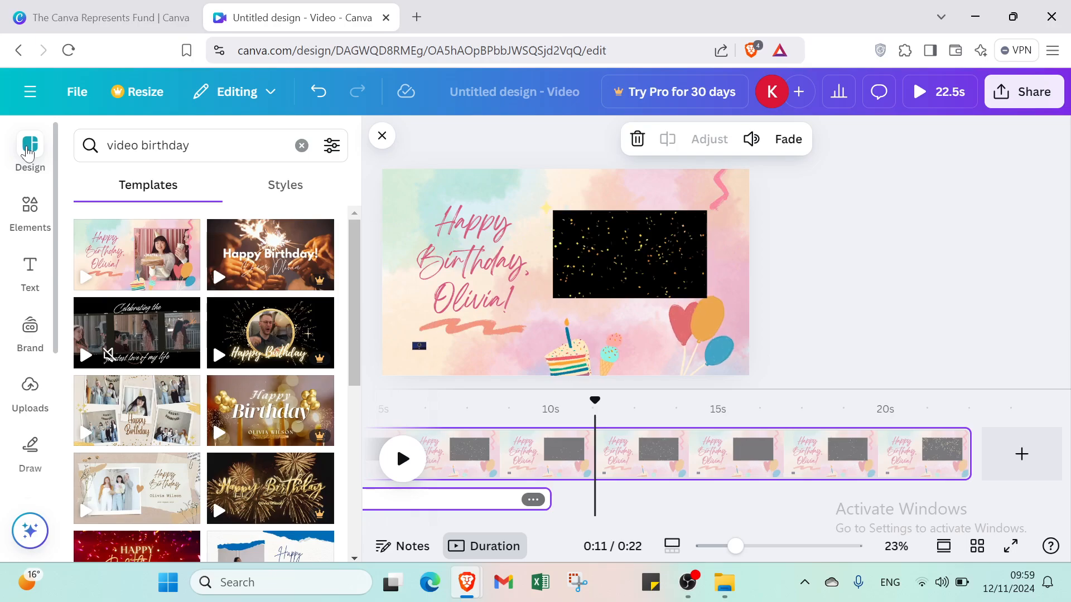
click(28, 151)
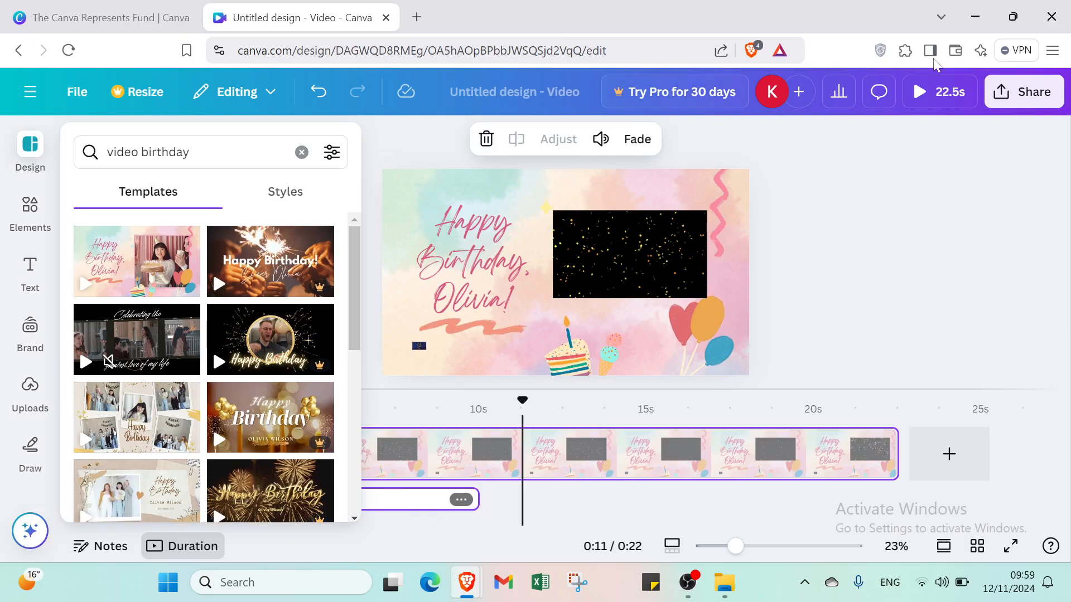
click(1015, 83)
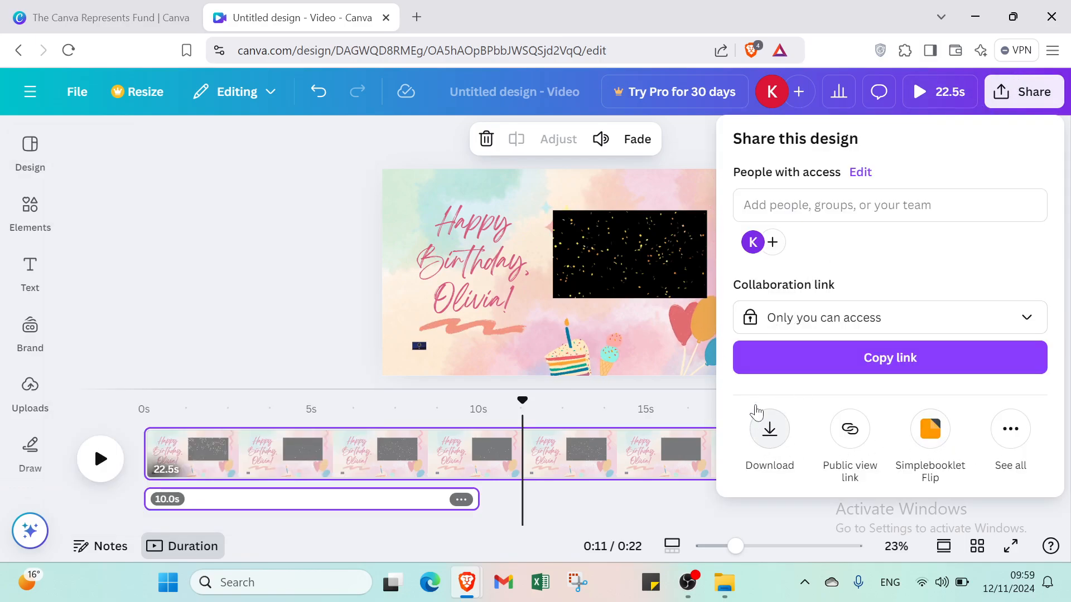
click(341, 181)
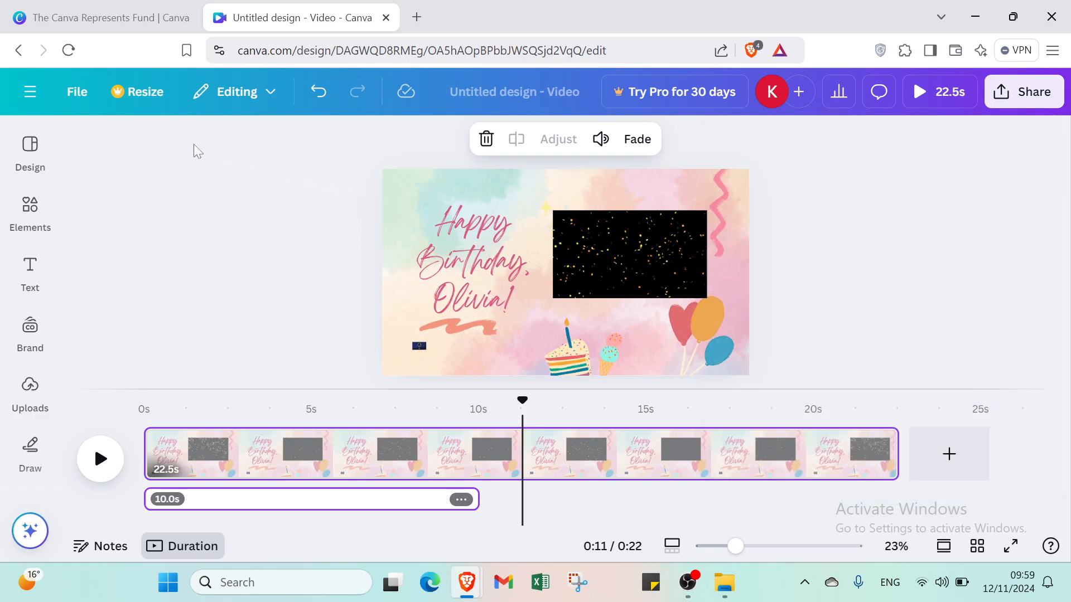
- Leave the editor for the Canva home page, and look over the Canva Represents Fund page in the other browser tab
click(19, 50)
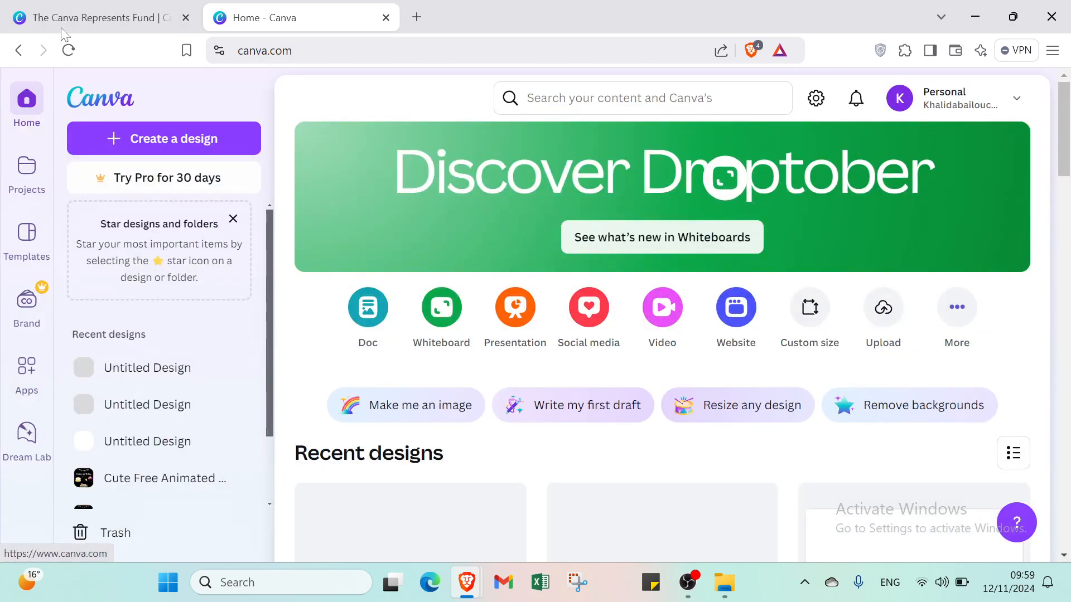
click(72, 20)
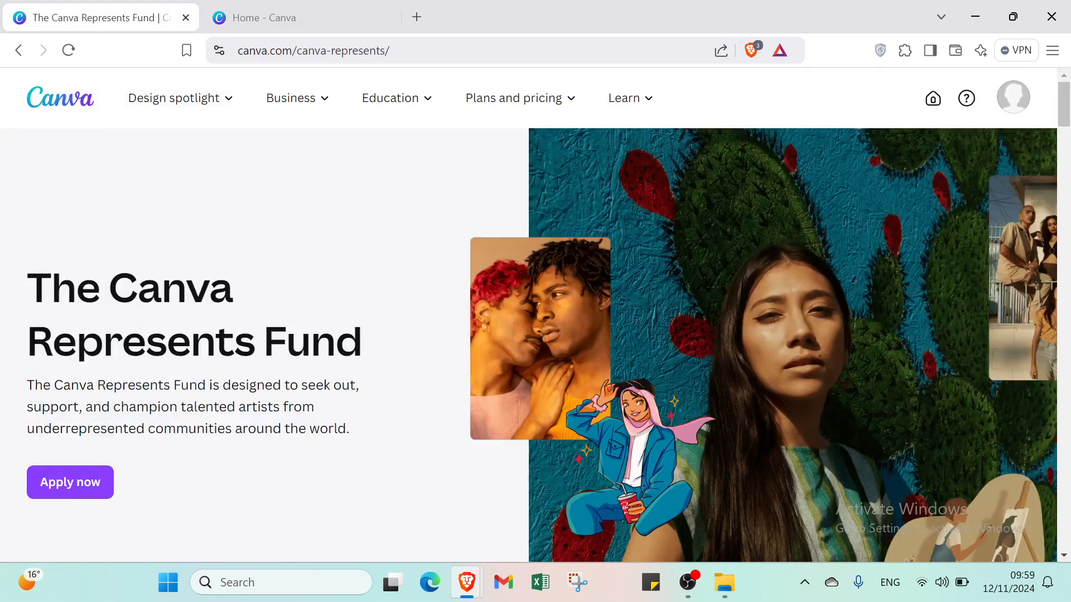
scroll(343, 325, down, 4)
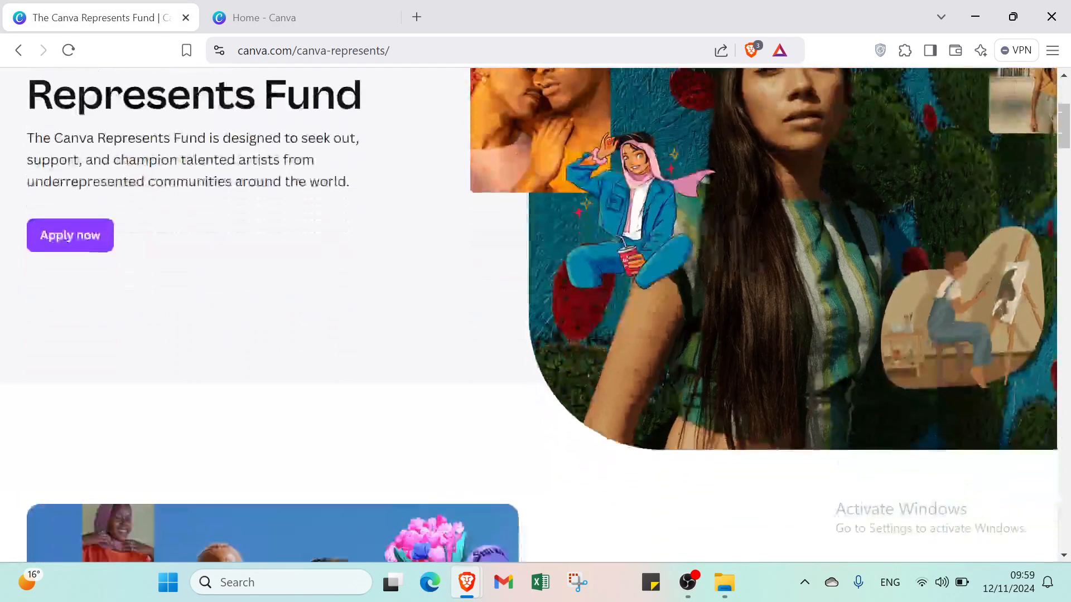
scroll(343, 325, up, 4)
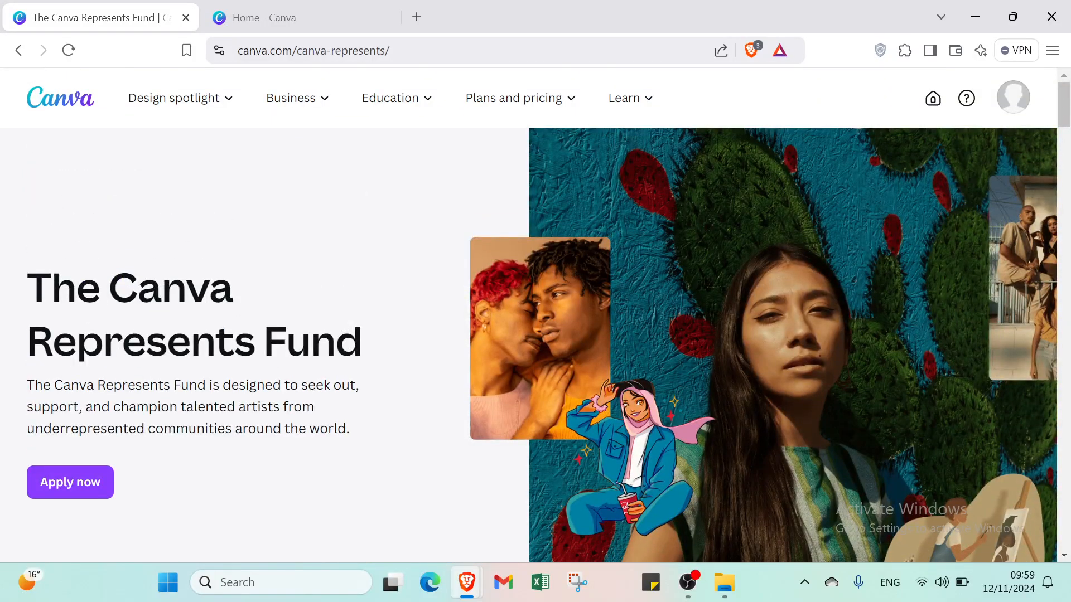